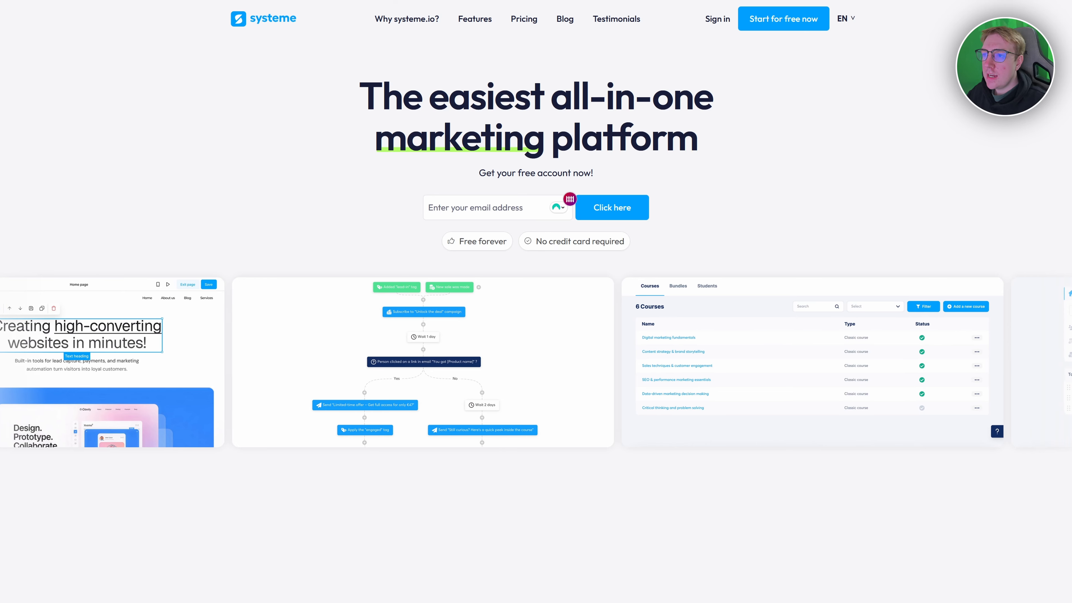
# Switch to the account Dashboard tab, which shows 0 new leads over 31 days.
pyautogui.click(162, 12)
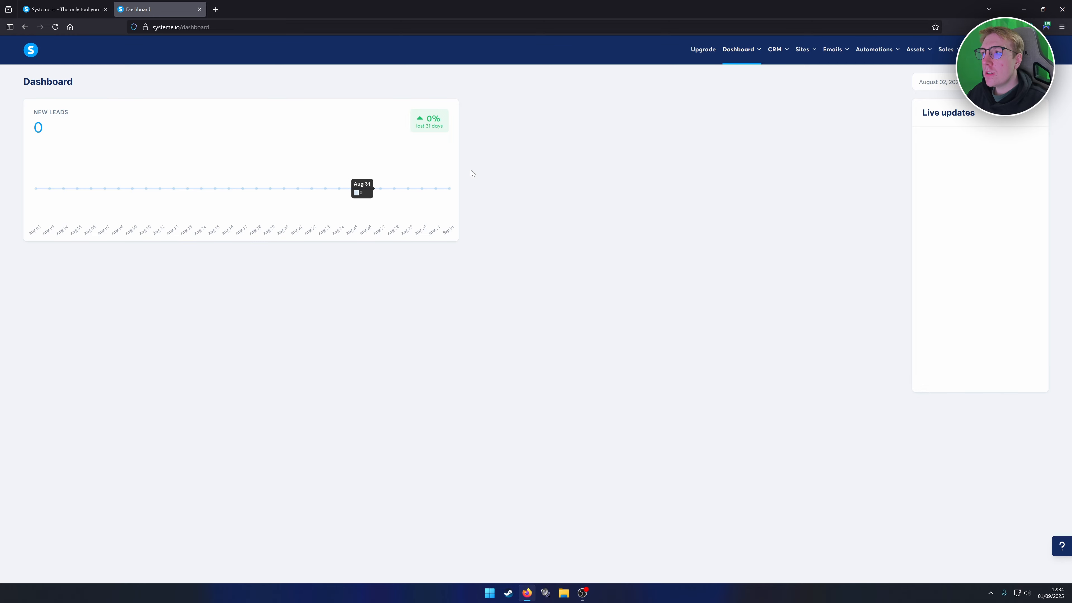
# Delete the existing store 'My Digital Store' from the Digital stores list.
pyautogui.moveTo(799, 48)
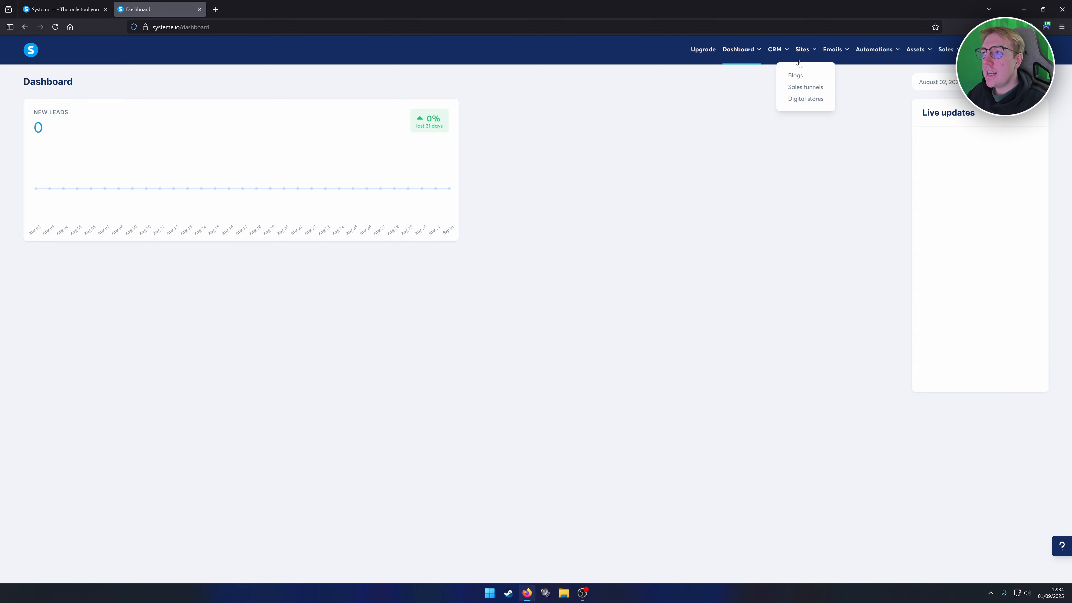
pyautogui.click(797, 103)
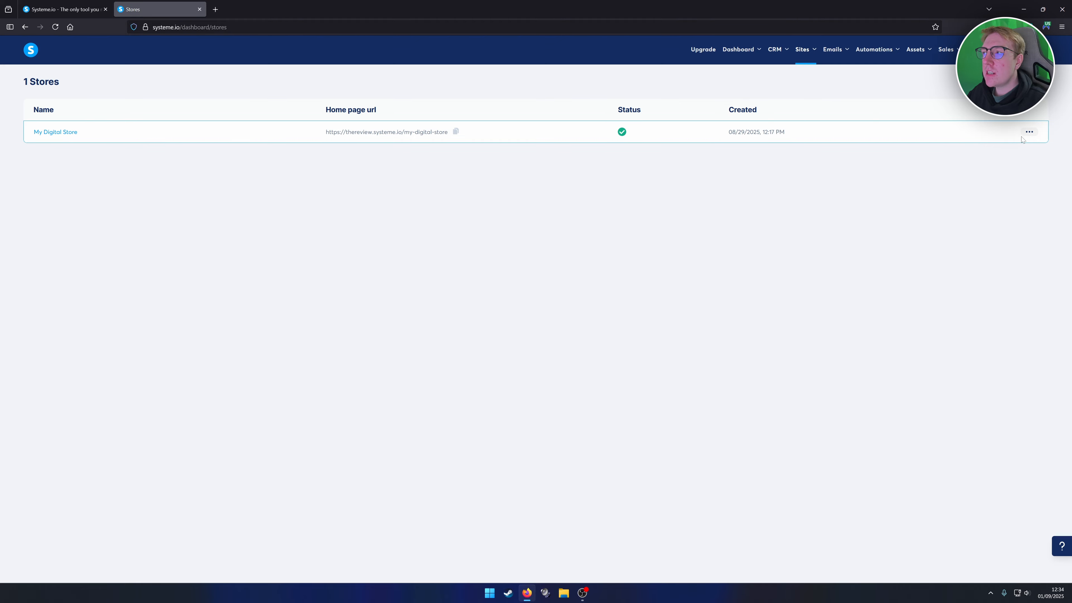
pyautogui.click(1029, 132)
pyautogui.click(990, 167)
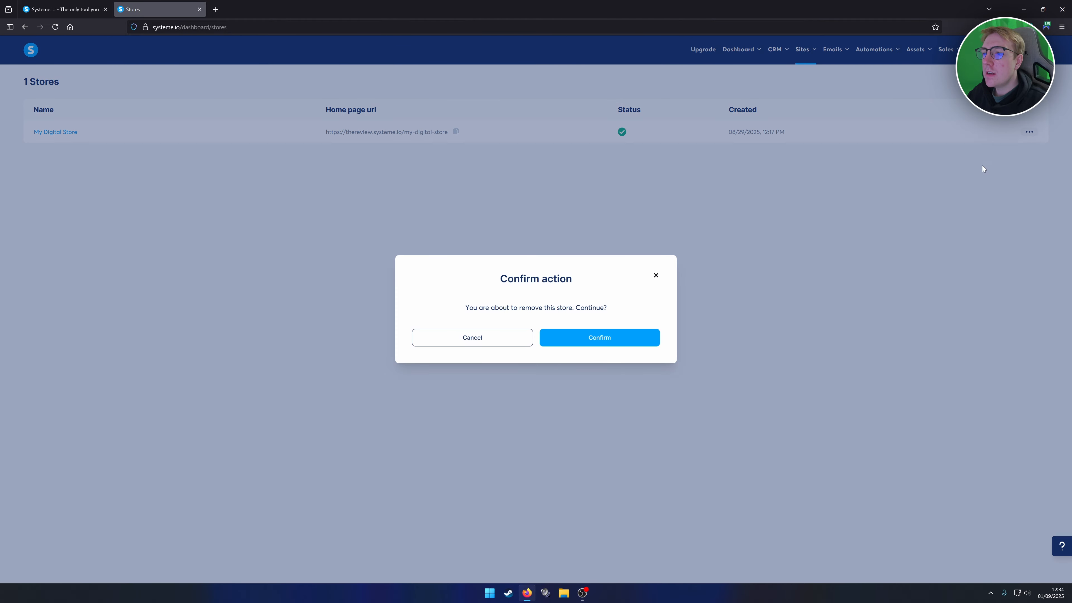
pyautogui.click(575, 344)
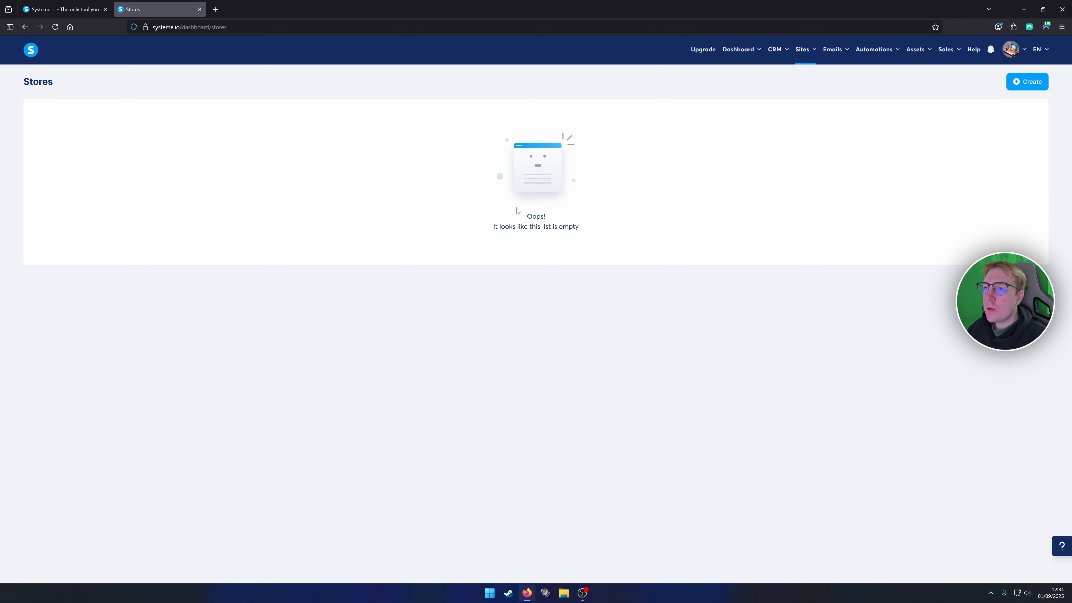
# Create a store named 'My Store' with URL path my-store on the default domain, English.
pyautogui.click(1019, 82)
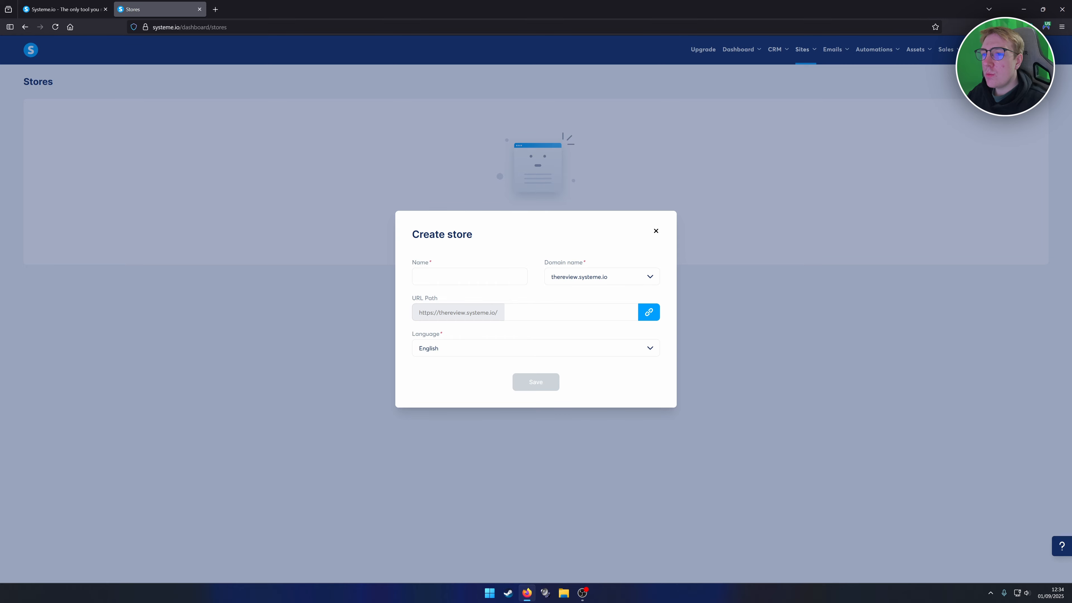
pyautogui.click(469, 277)
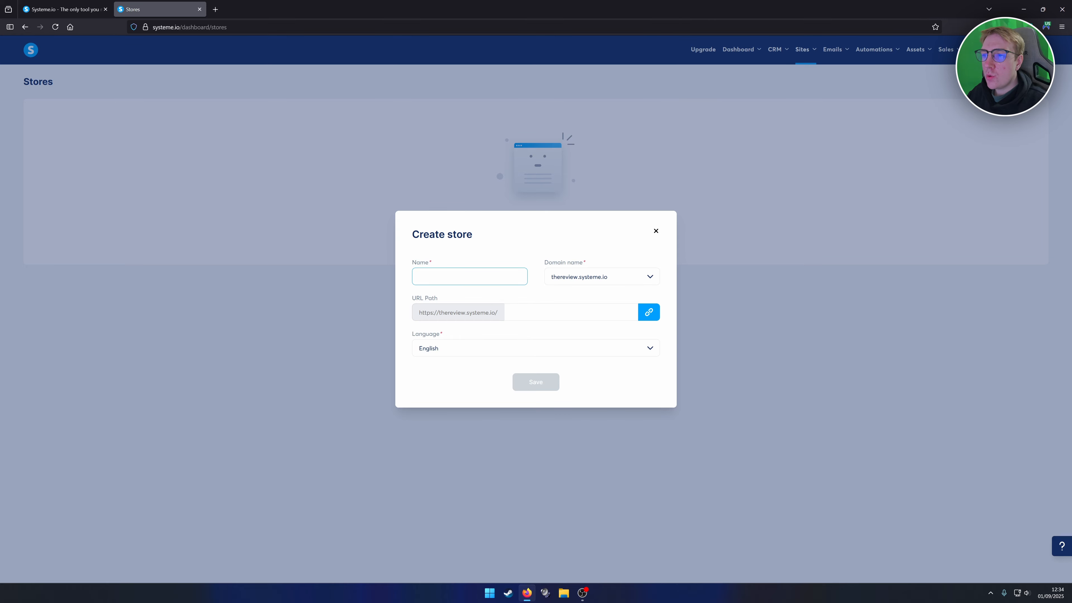
pyautogui.click(583, 277)
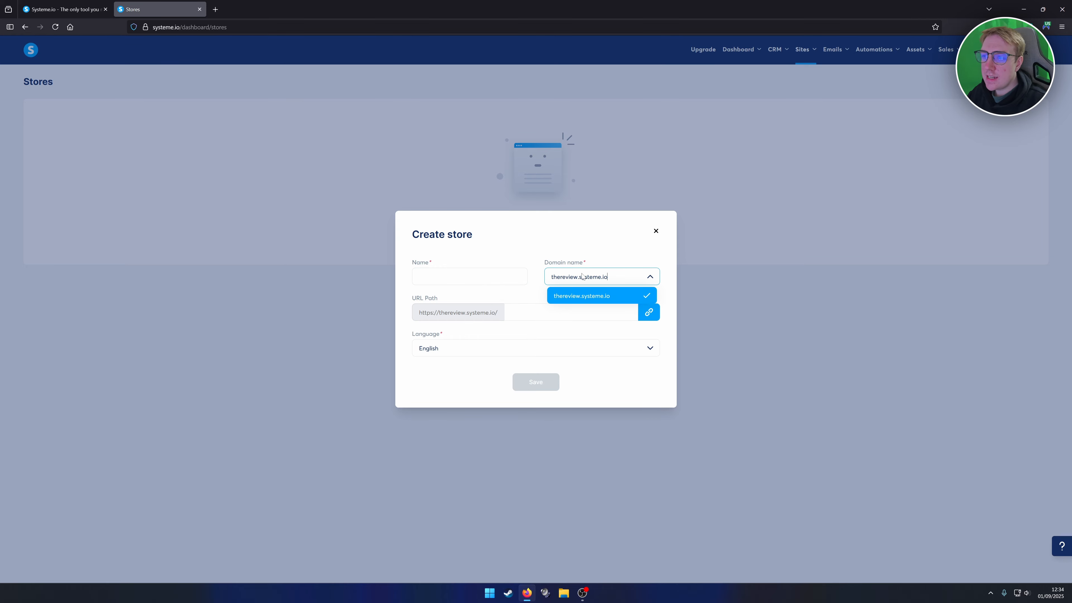
pyautogui.click(583, 276)
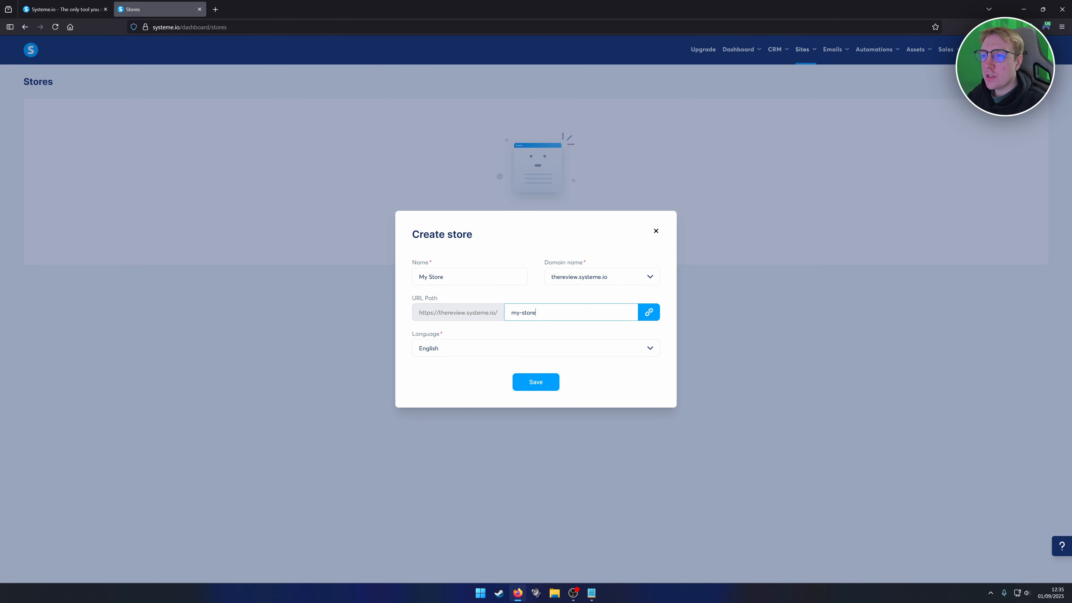
pyautogui.hotkey('ctrl', 'a')
pyautogui.click(544, 382)
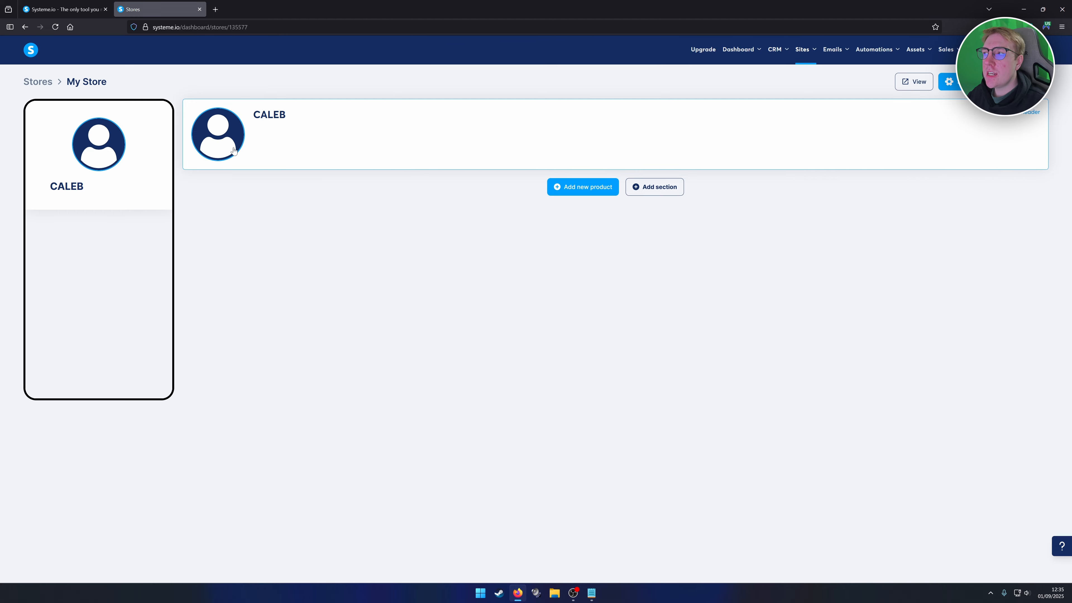
# Change the store header display name to 'Digital Cars UK' and reveal all social link fields.
pyautogui.click(1014, 118)
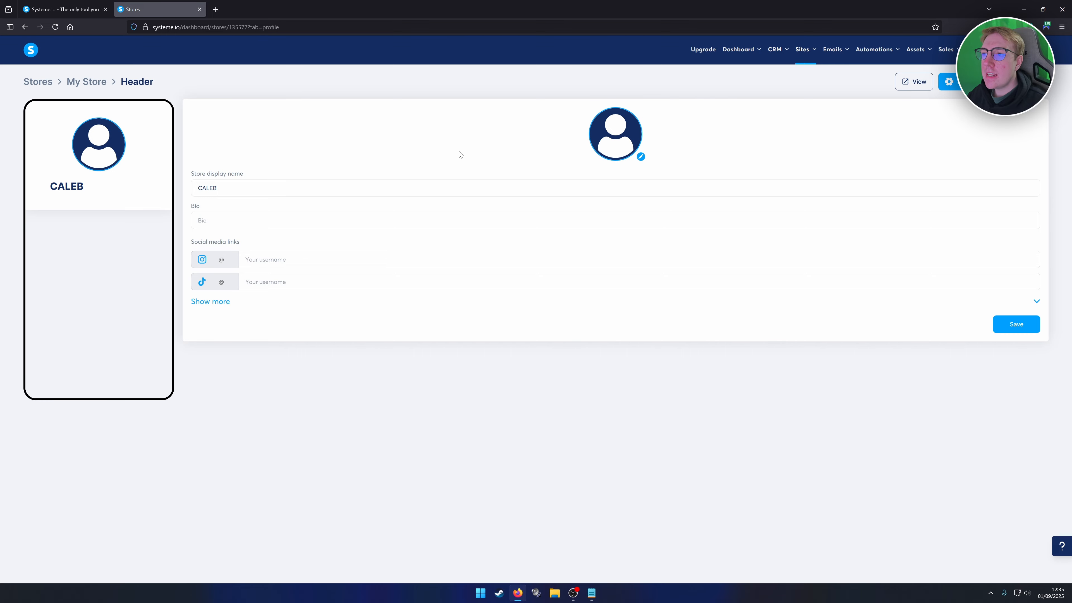
pyautogui.moveTo(224, 188); pyautogui.dragTo(195, 188)
pyautogui.press('BackSpace')
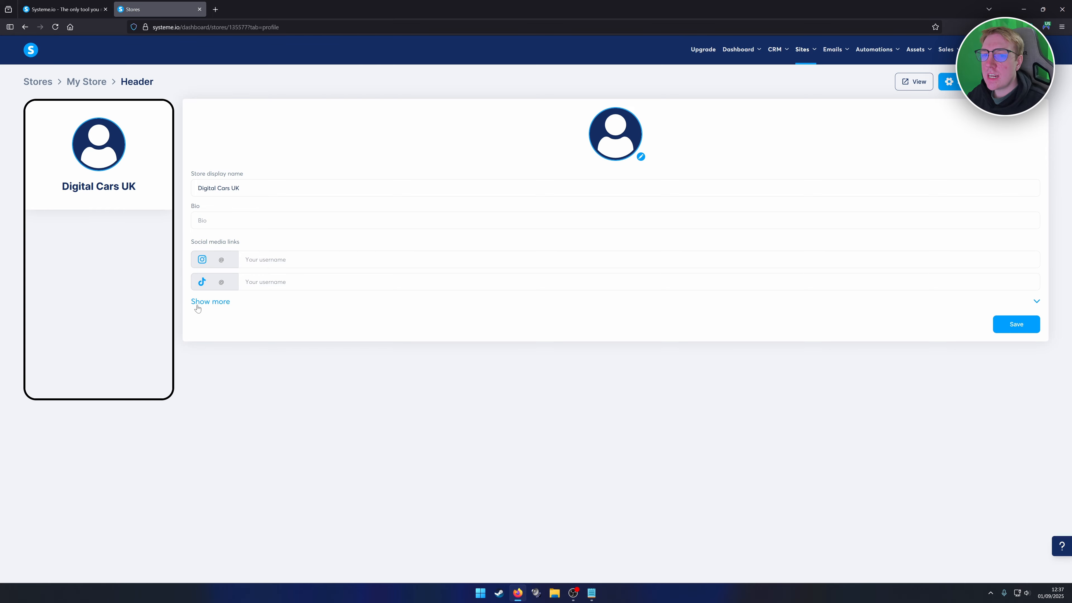
pyautogui.click(211, 303)
pyautogui.scroll(-1, 211, 305)
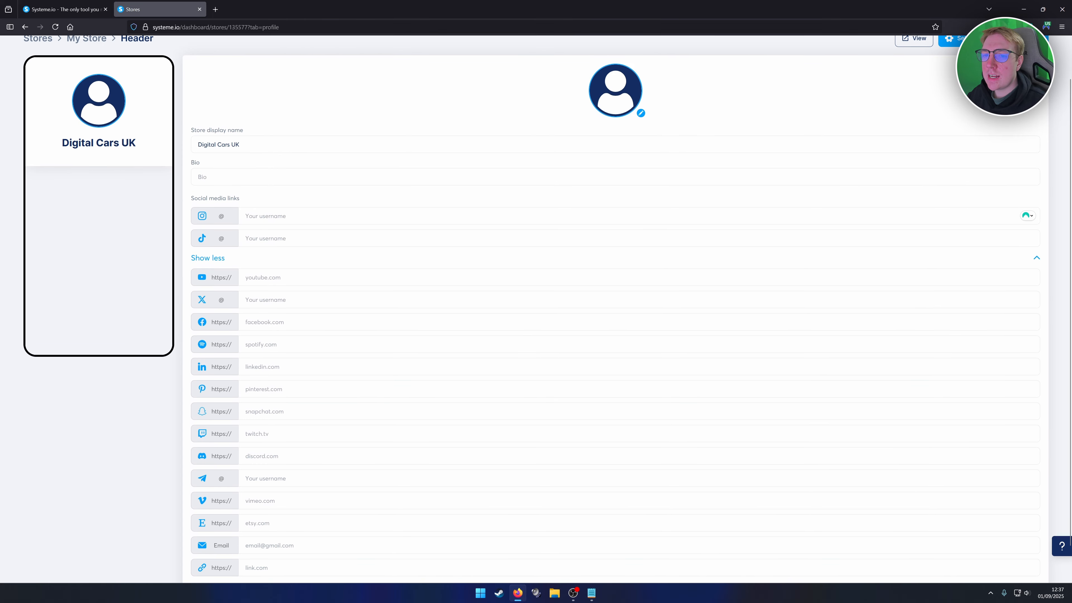
pyautogui.scroll(-1, 616, 309)
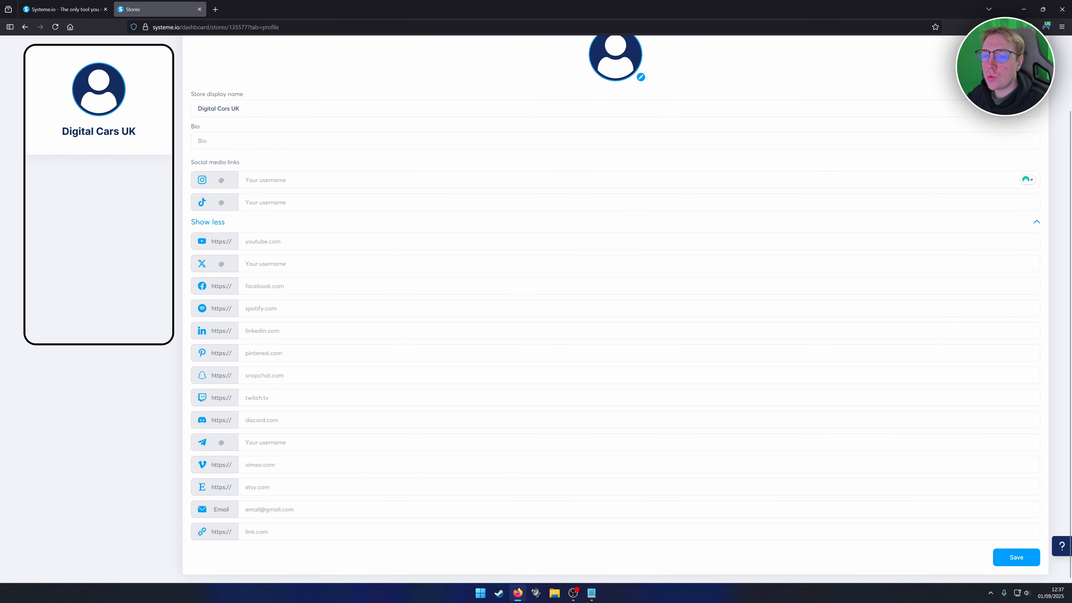
pyautogui.scroll(2, 252, 331)
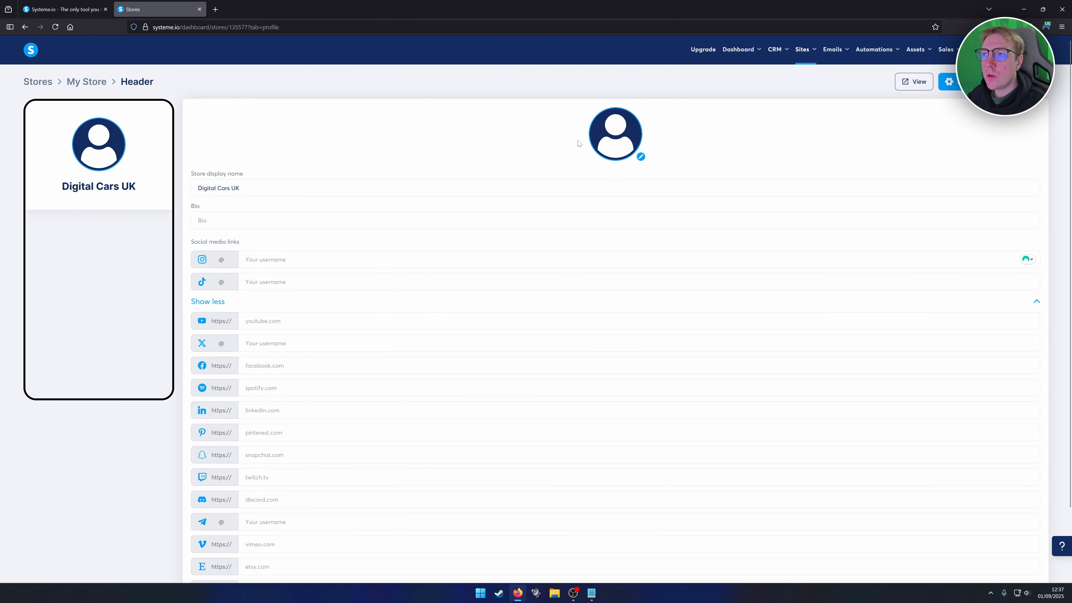
# Crop the yellow car photo into the round store avatar and save the header.
pyautogui.click(640, 157)
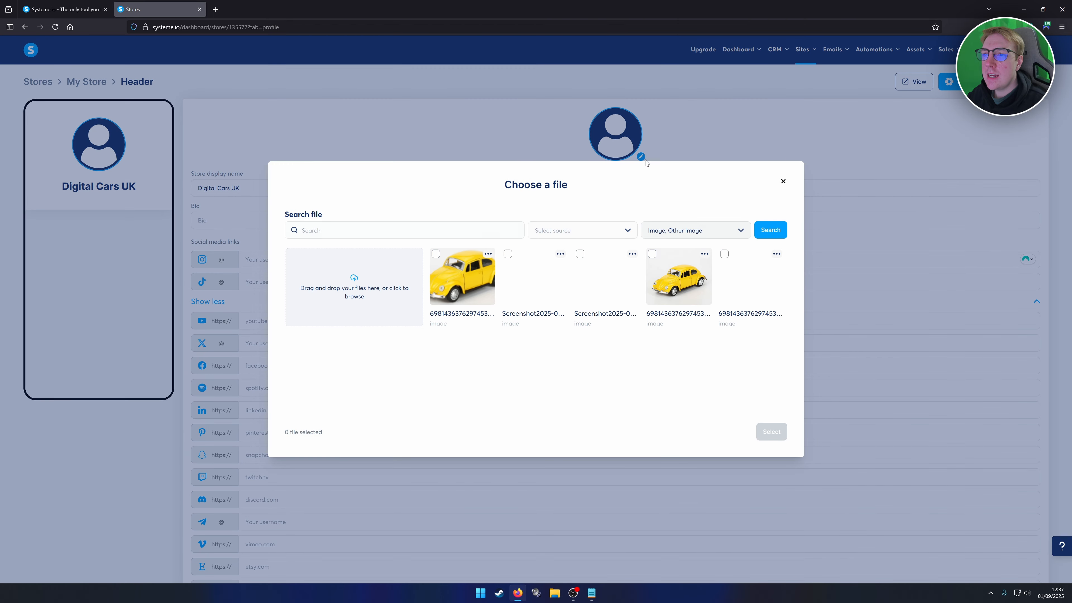
pyautogui.click(456, 276)
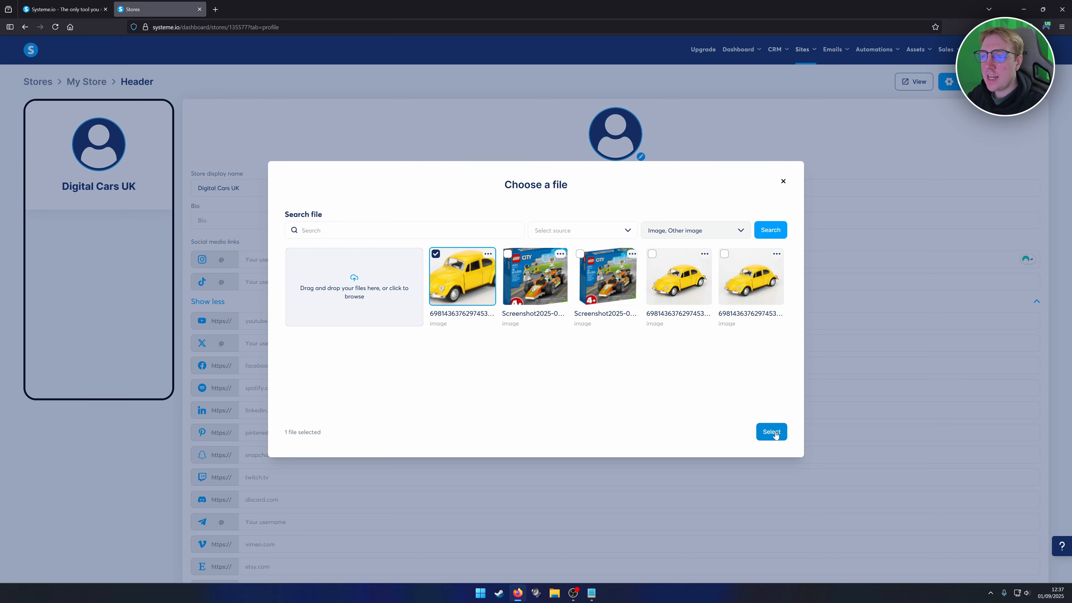
pyautogui.click(772, 432)
pyautogui.moveTo(568, 328); pyautogui.dragTo(516, 330)
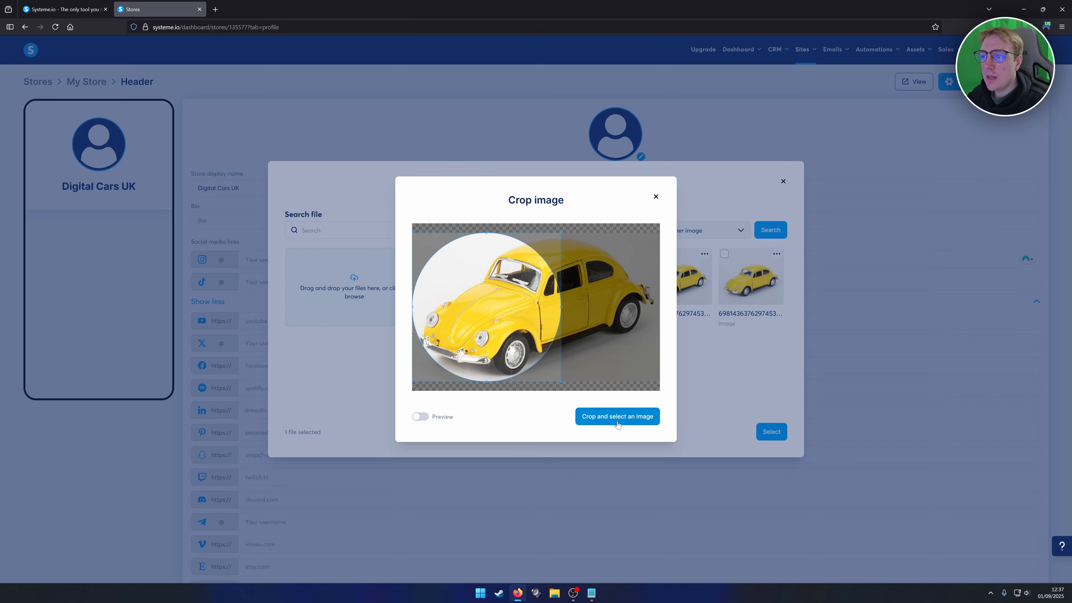
pyautogui.click(601, 420)
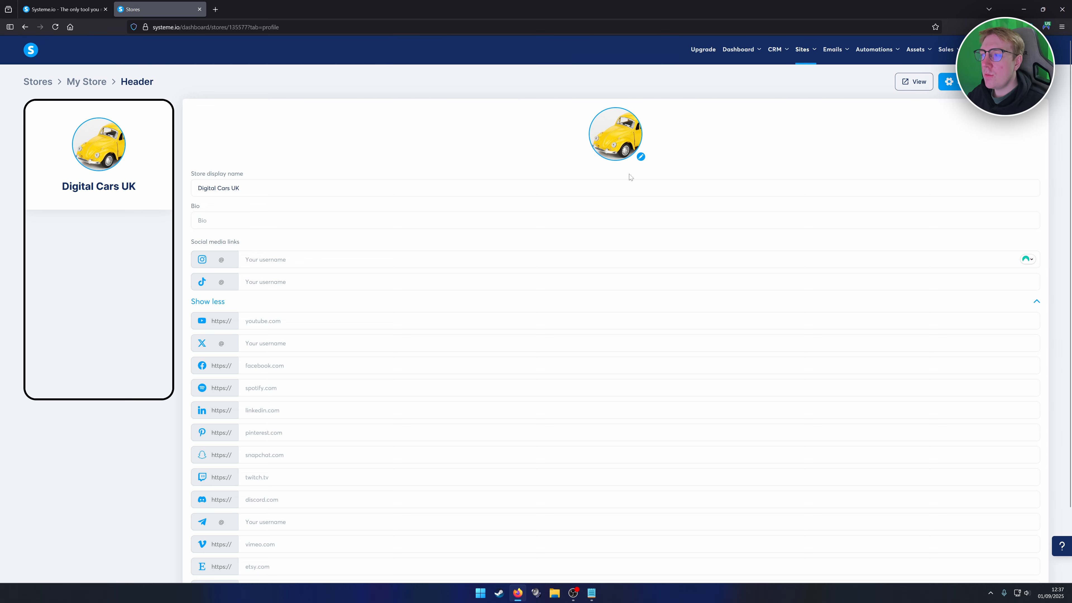
pyautogui.scroll(-2, 632, 193)
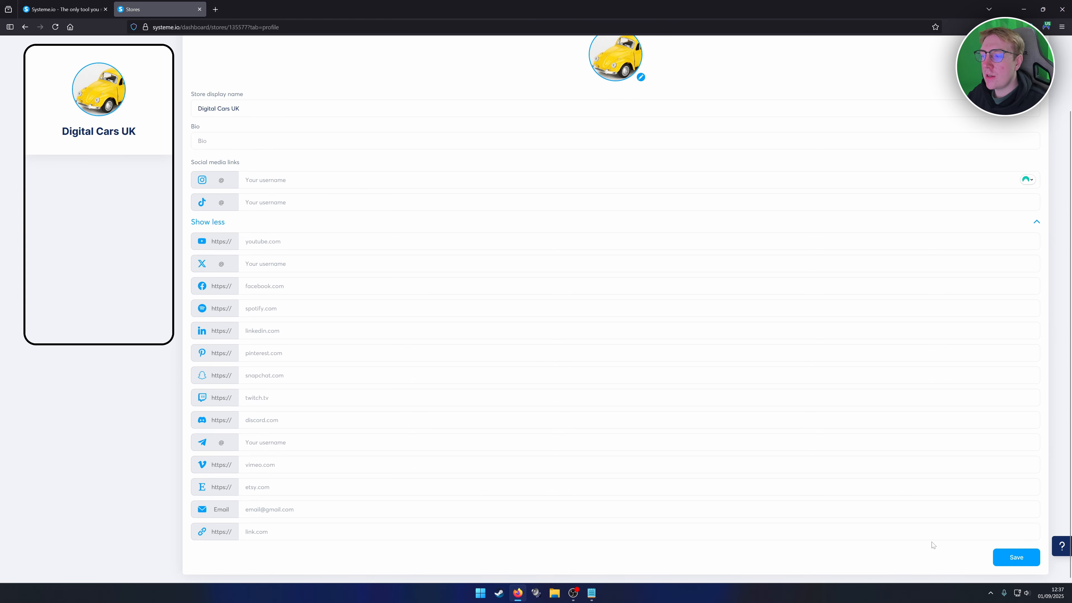
pyautogui.click(1015, 557)
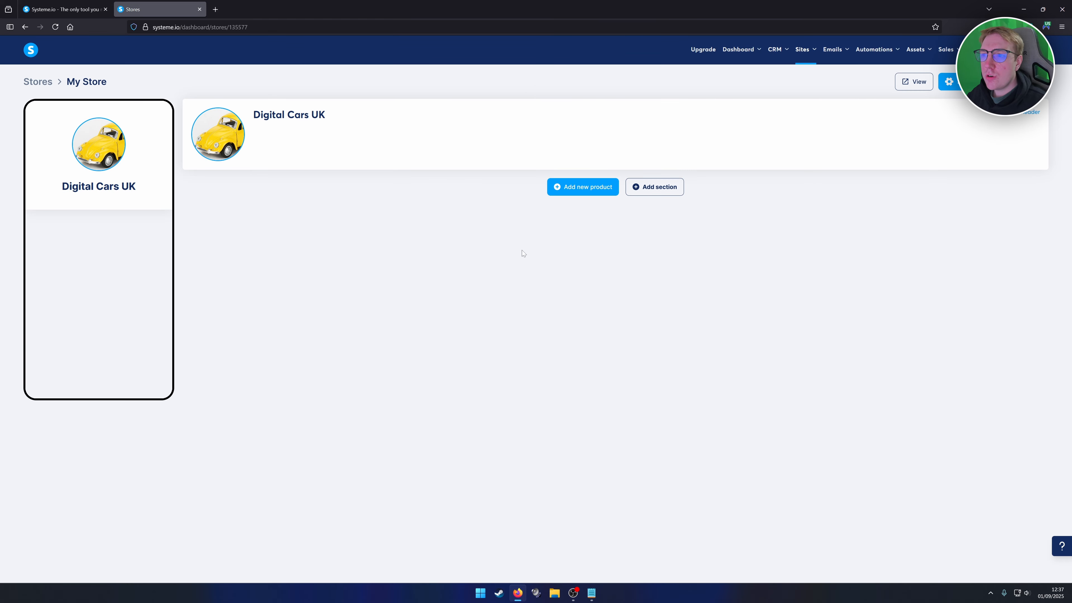
# Add a new 'Sell a digital download' product and select its default title and subtitle text.
pyautogui.click(579, 190)
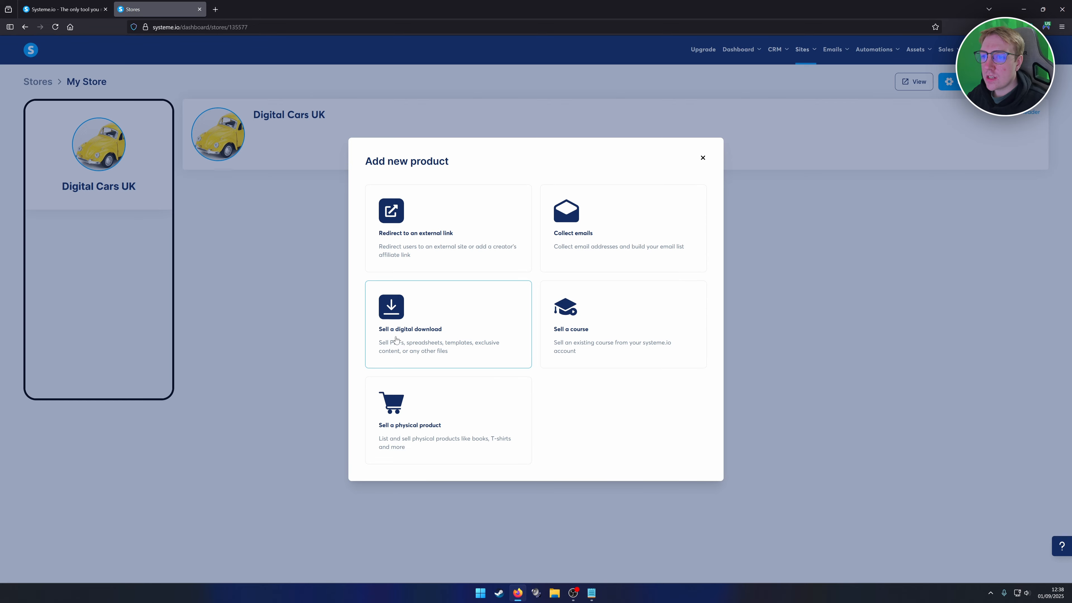
pyautogui.click(425, 336)
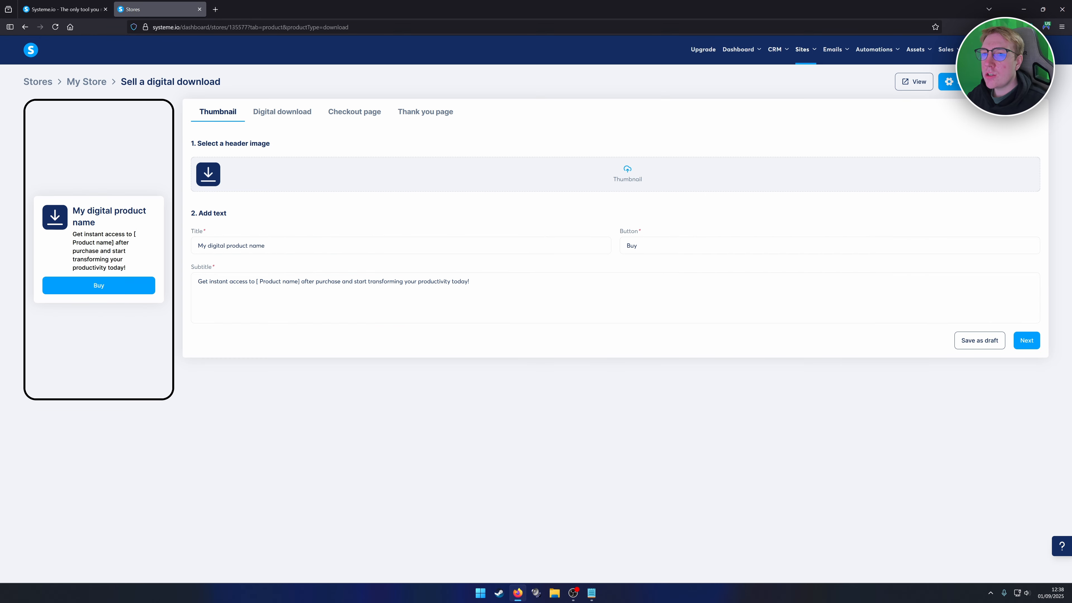
pyautogui.moveTo(278, 246); pyautogui.dragTo(195, 246)
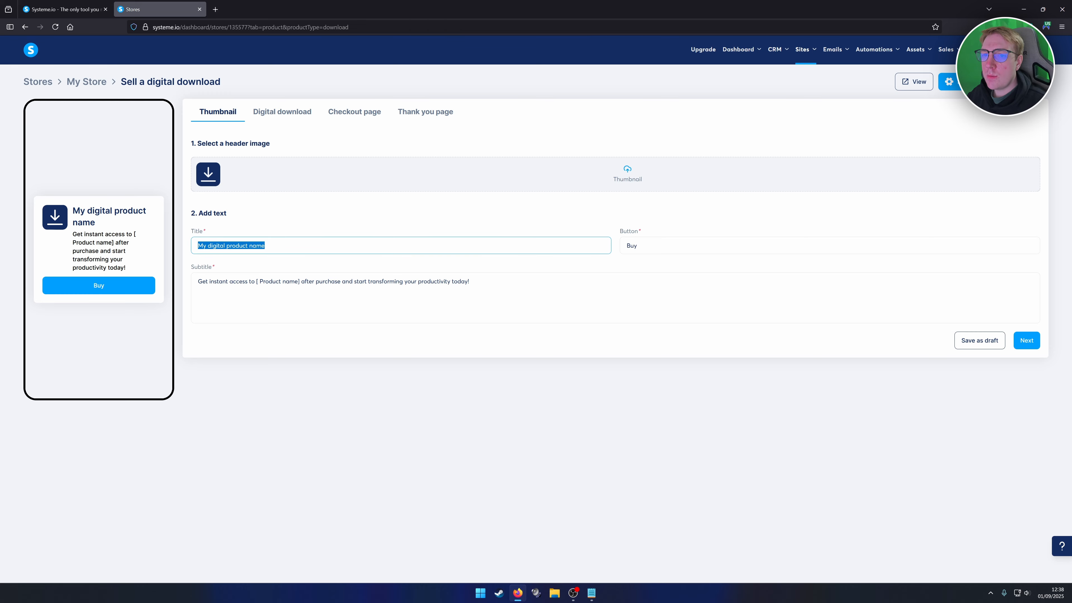
pyautogui.click(264, 245)
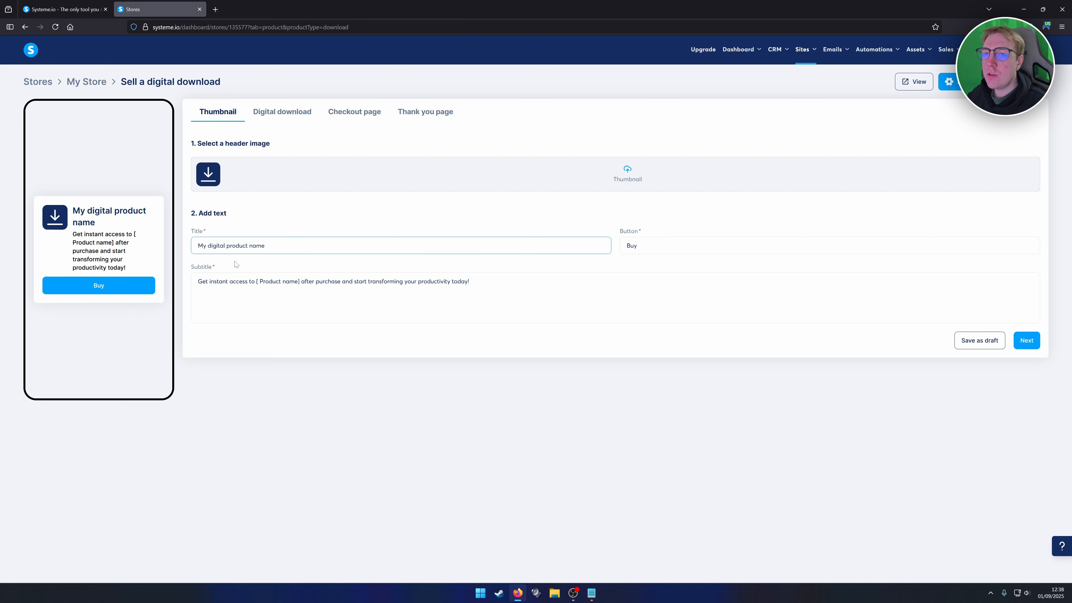
pyautogui.moveTo(197, 281); pyautogui.dragTo(469, 281)
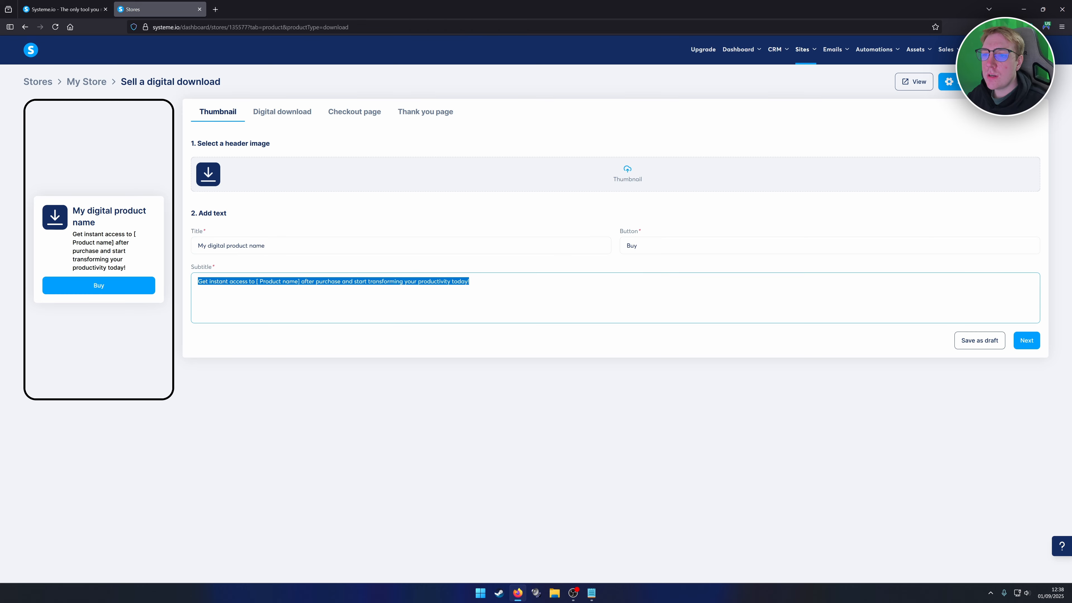
pyautogui.moveTo(491, 282)
pyautogui.moveTo(433, 248); pyautogui.dragTo(429, 234)
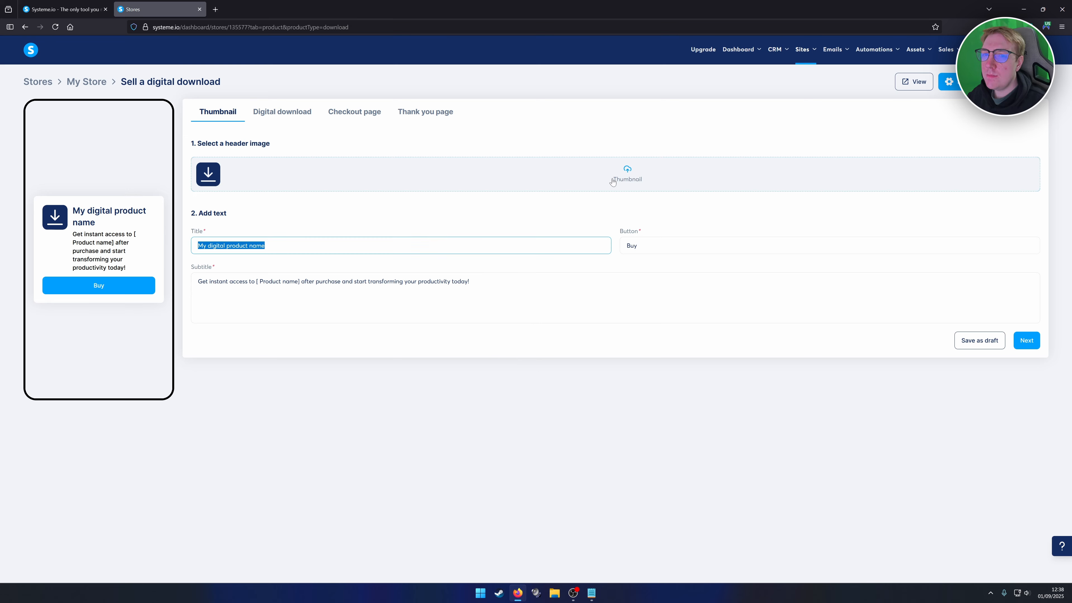
# Give the product a yellow car thumbnail, title 'Digital Yellow Car', subtitle and Buy Now button.
pyautogui.click(624, 183)
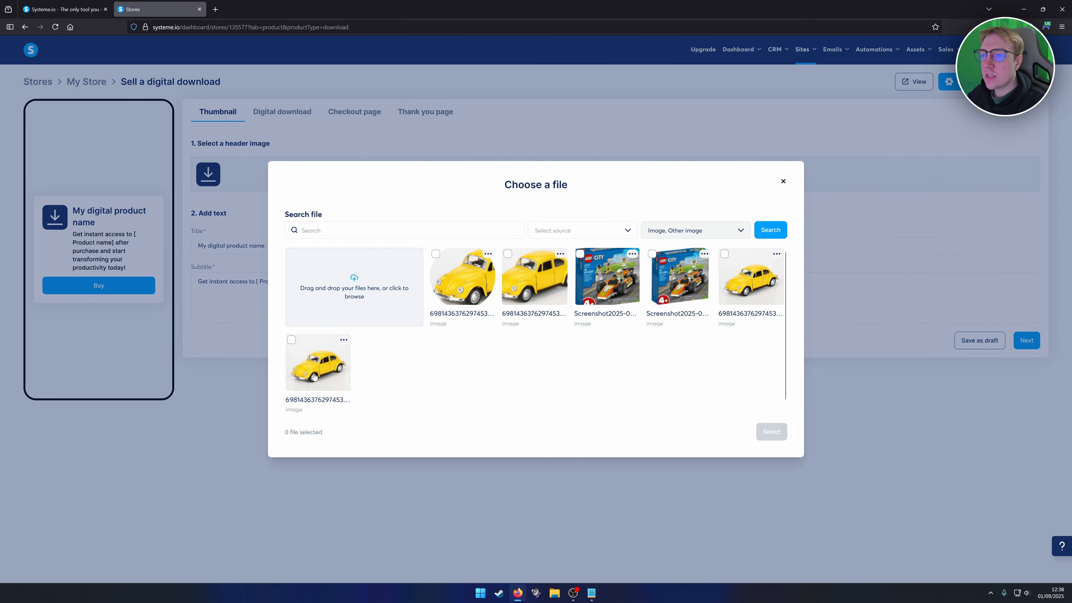
pyautogui.click(322, 367)
pyautogui.click(758, 431)
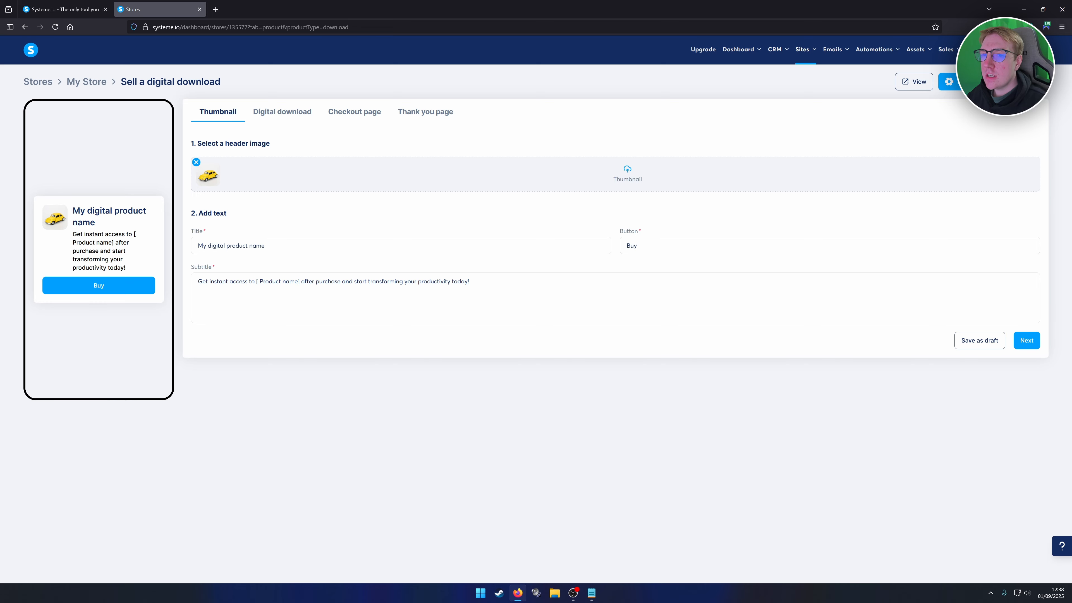
pyautogui.tripleClick(231, 246)
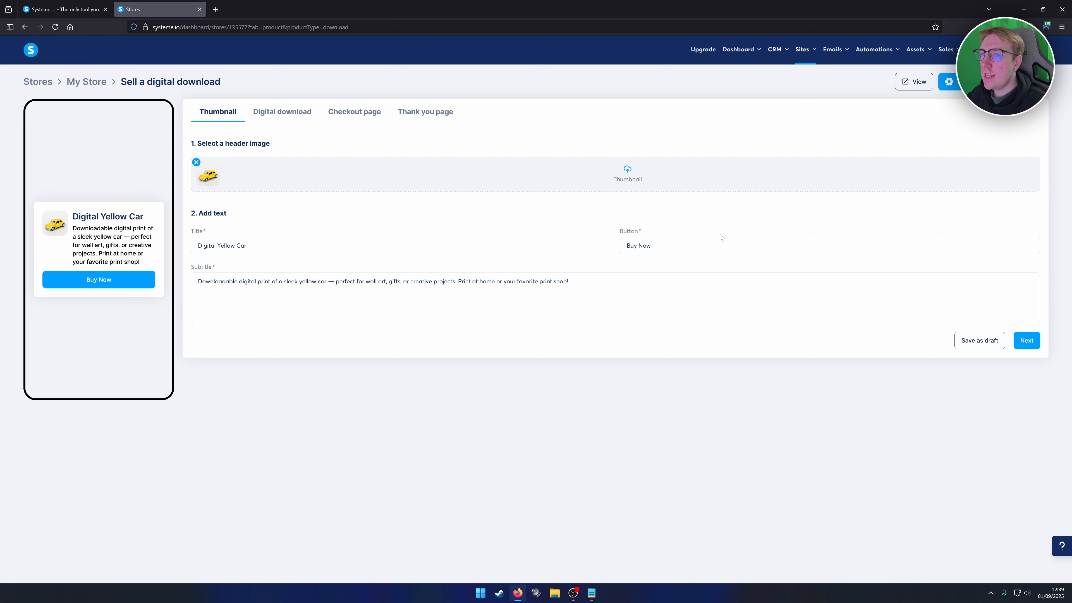
pyautogui.click(1025, 340)
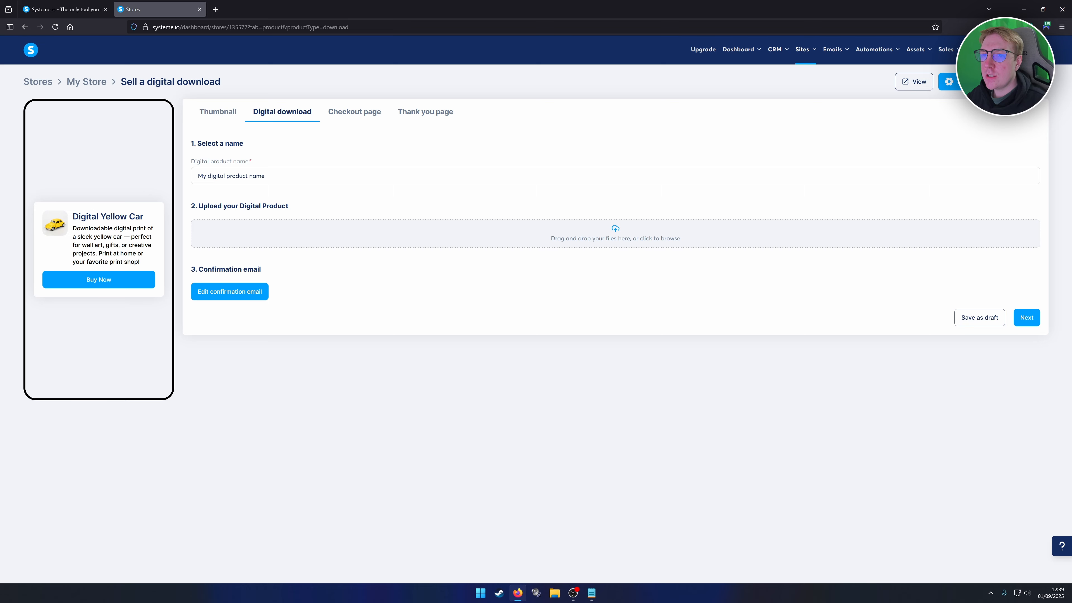
# Rename the digital product to 'My digital car'.
pyautogui.moveTo(226, 176); pyautogui.dragTo(265, 176)
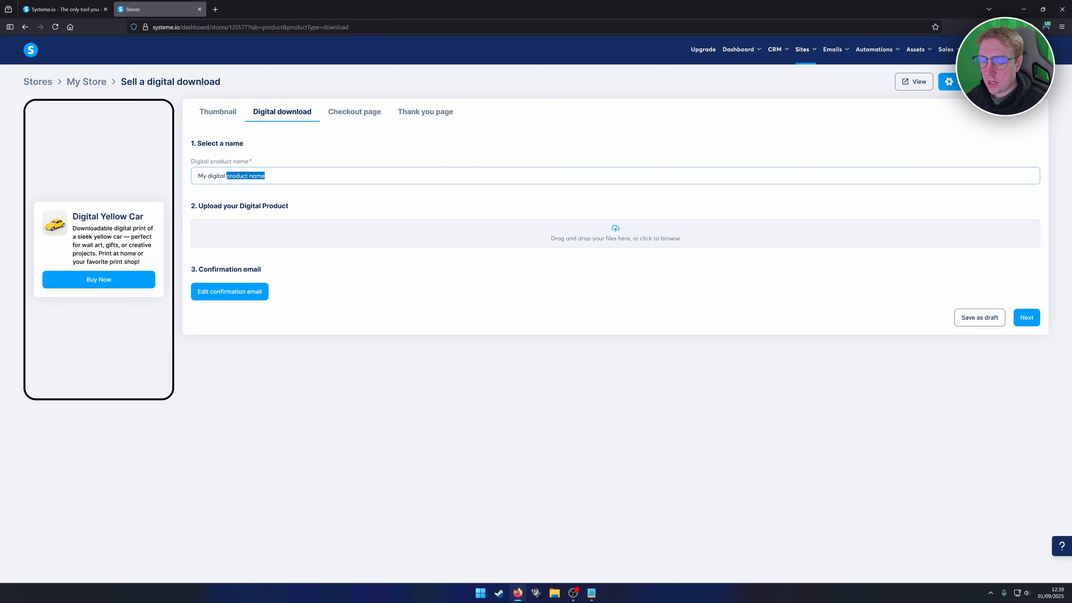
pyautogui.write('ca')
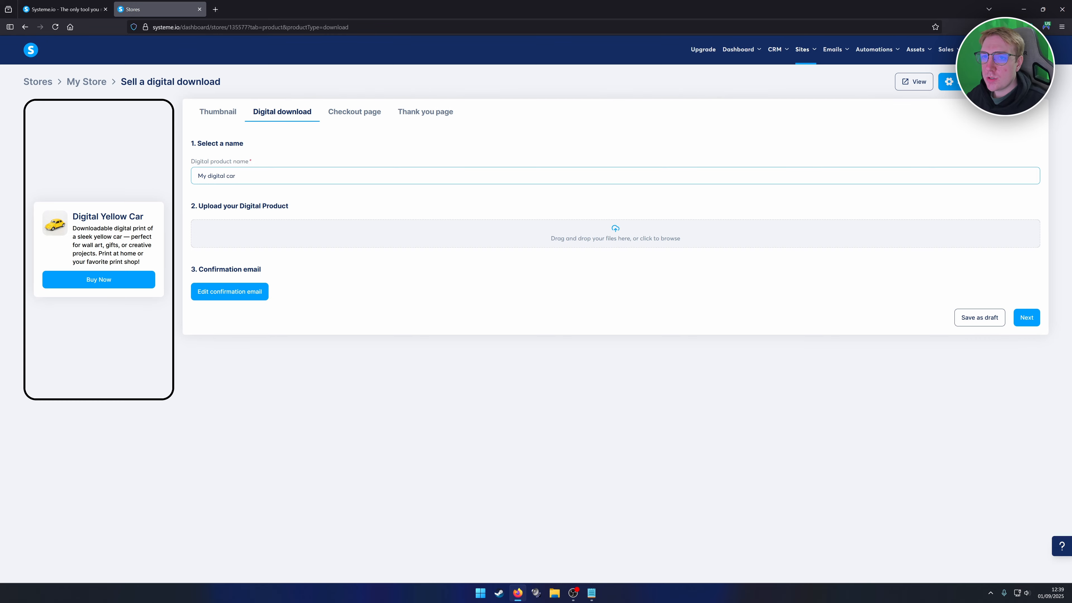
pyautogui.click(270, 189)
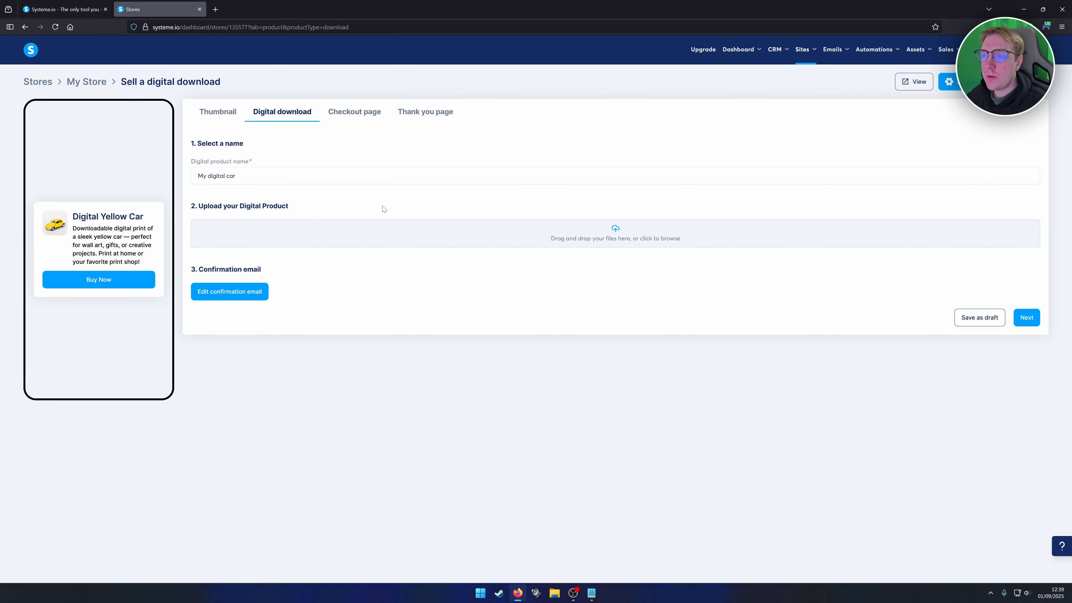
# Attach the yellow car image 698143637629745367.jpg as the downloadable product file.
pyautogui.click(575, 240)
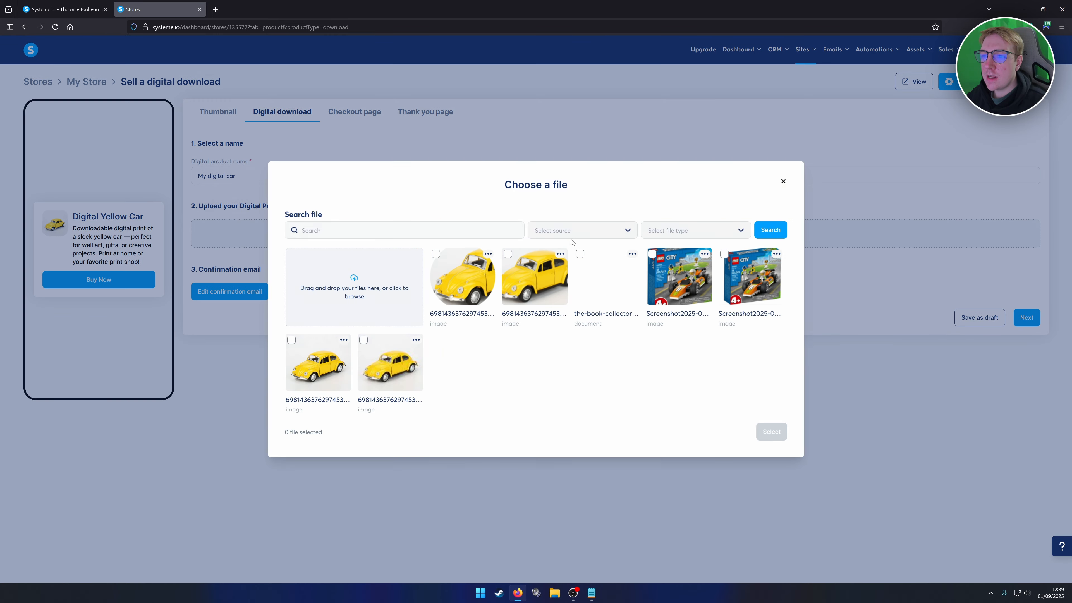
pyautogui.click(311, 373)
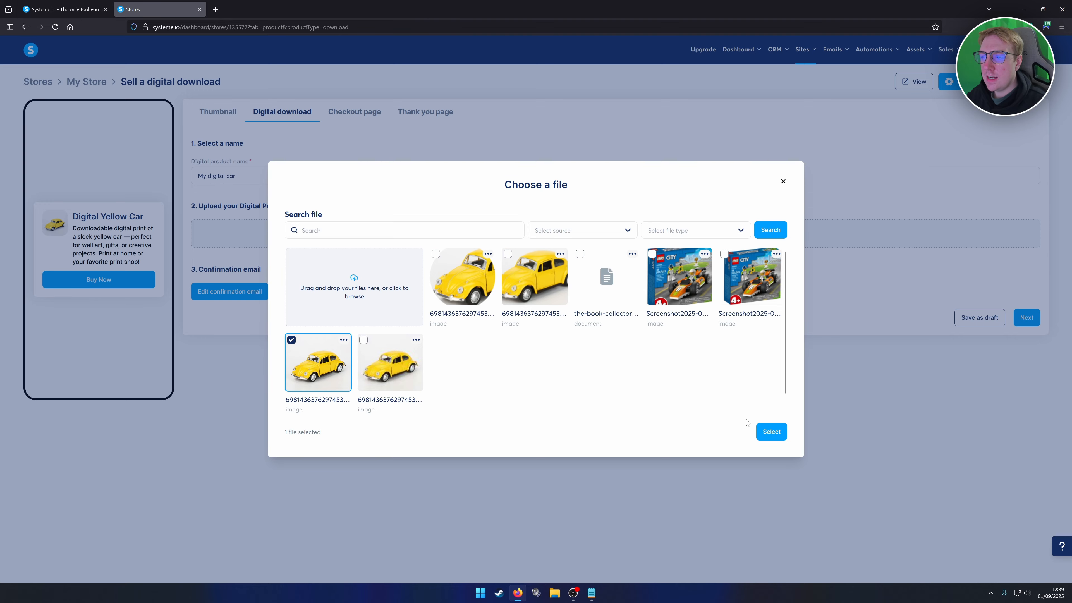
pyautogui.click(769, 432)
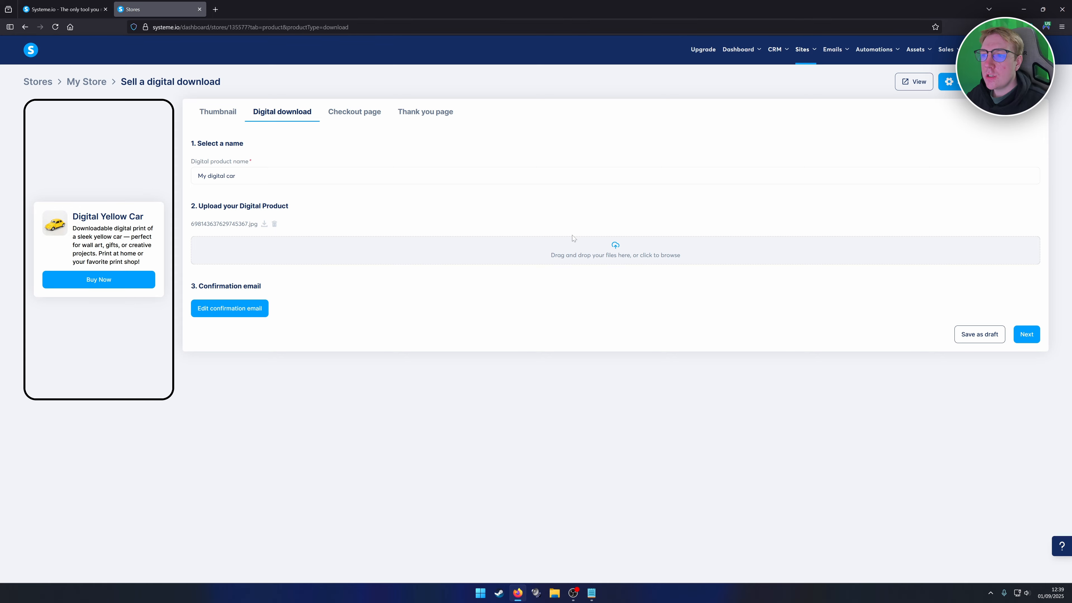
pyautogui.click(589, 252)
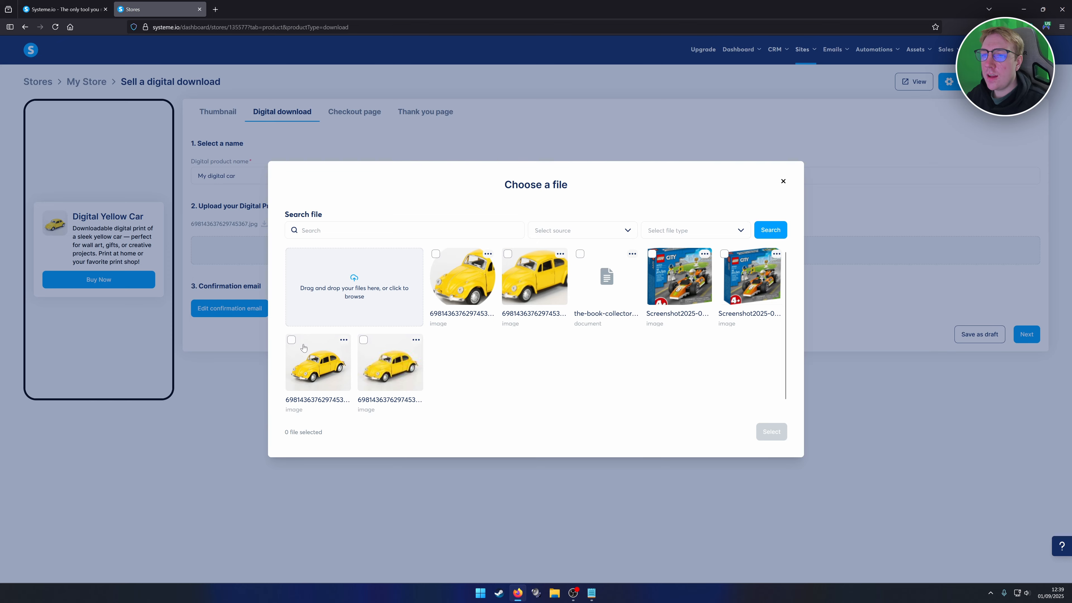
pyautogui.click(785, 180)
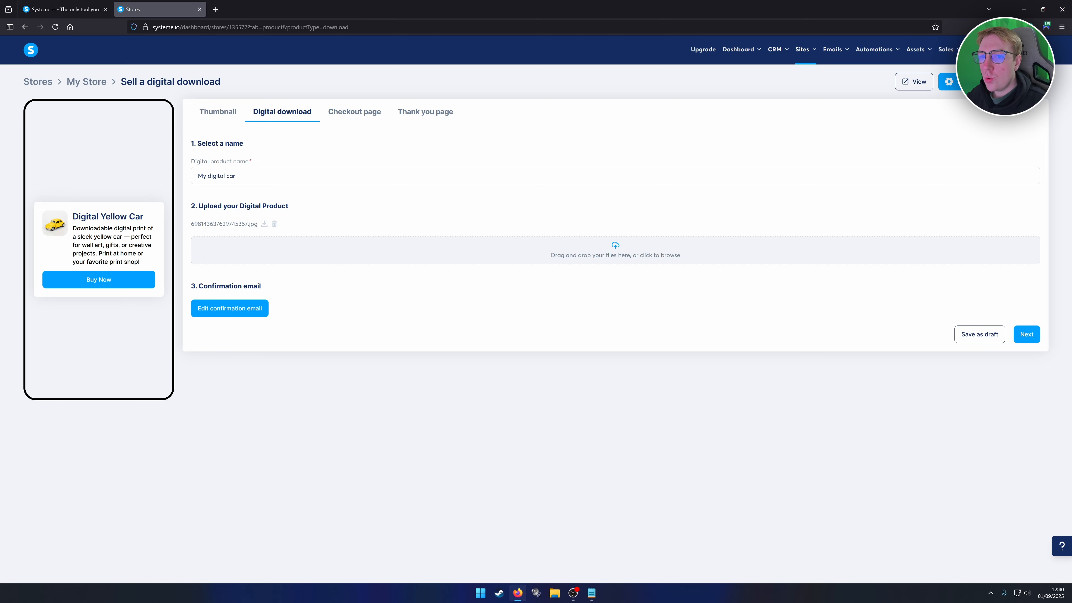
pyautogui.click(223, 312)
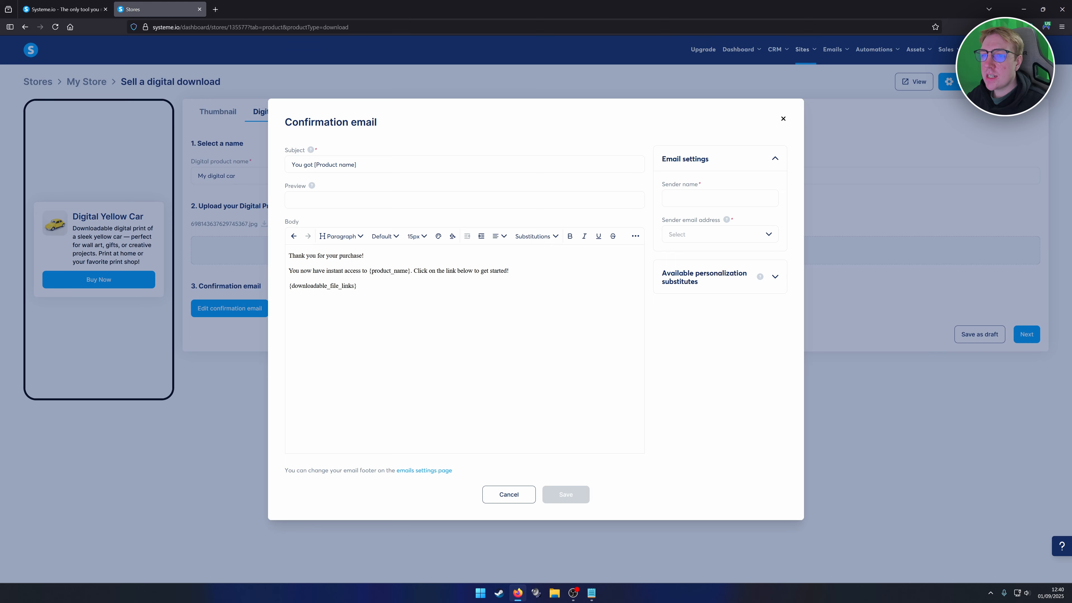
pyautogui.moveTo(289, 255); pyautogui.dragTo(364, 256)
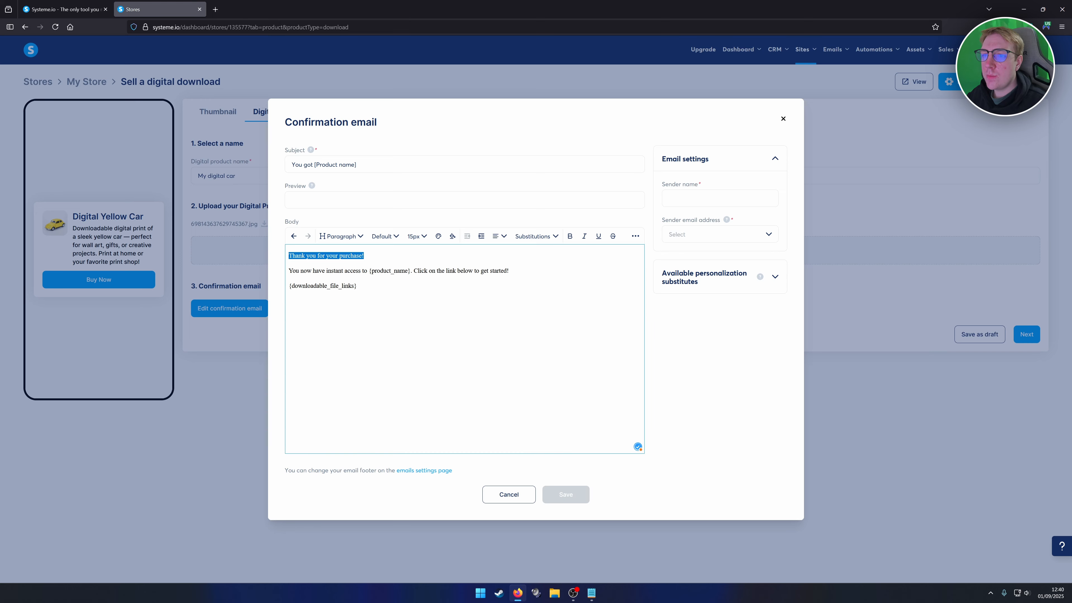
pyautogui.click(366, 256)
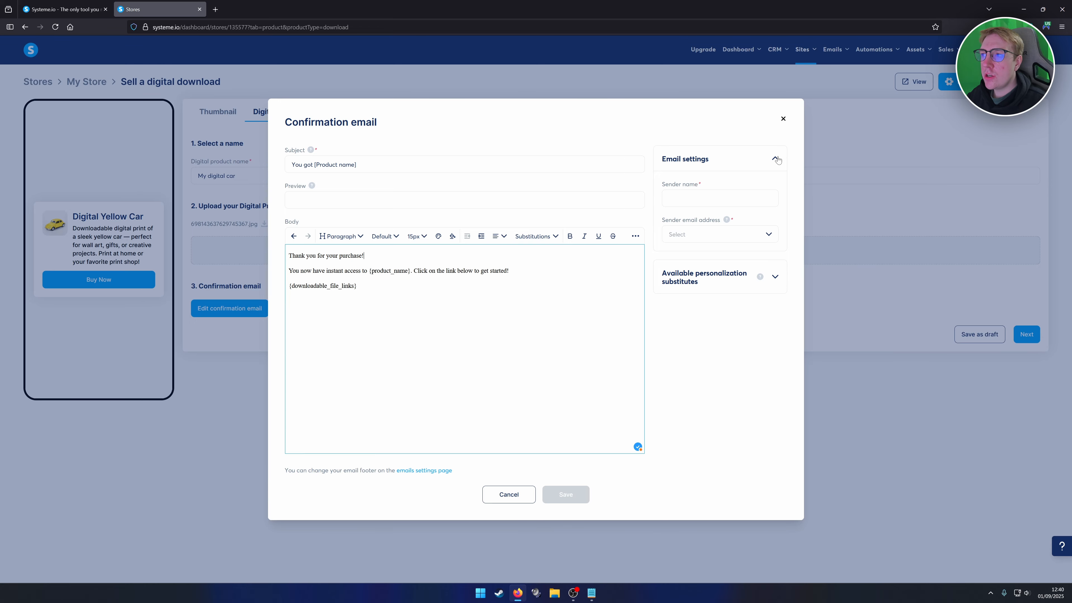
pyautogui.click(783, 119)
pyautogui.moveTo(1011, 51)
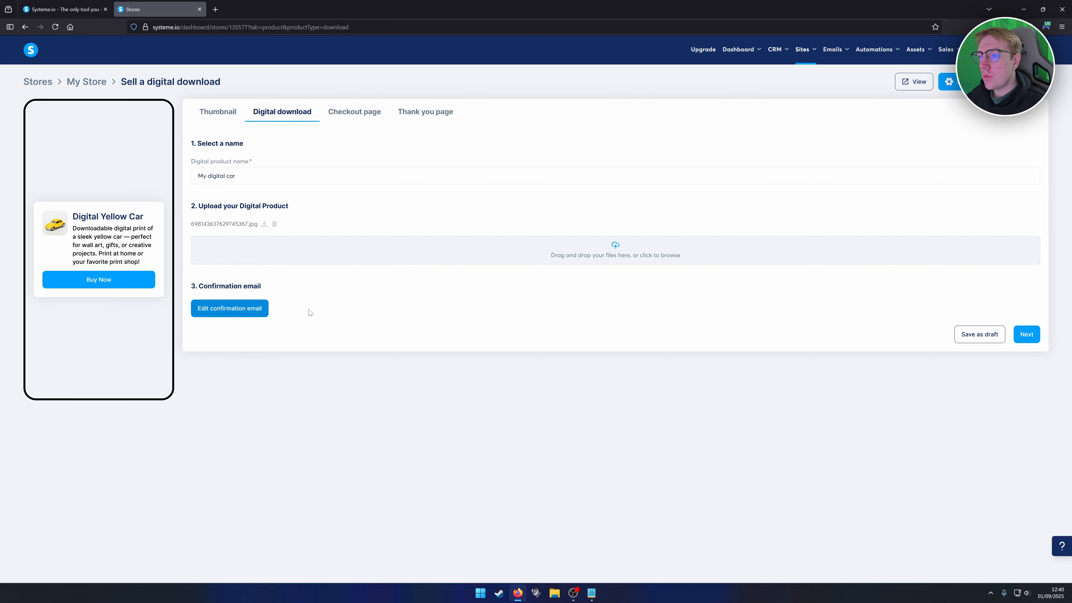
# On the Checkout page step, replace the description with the car print text.
pyautogui.click(1026, 334)
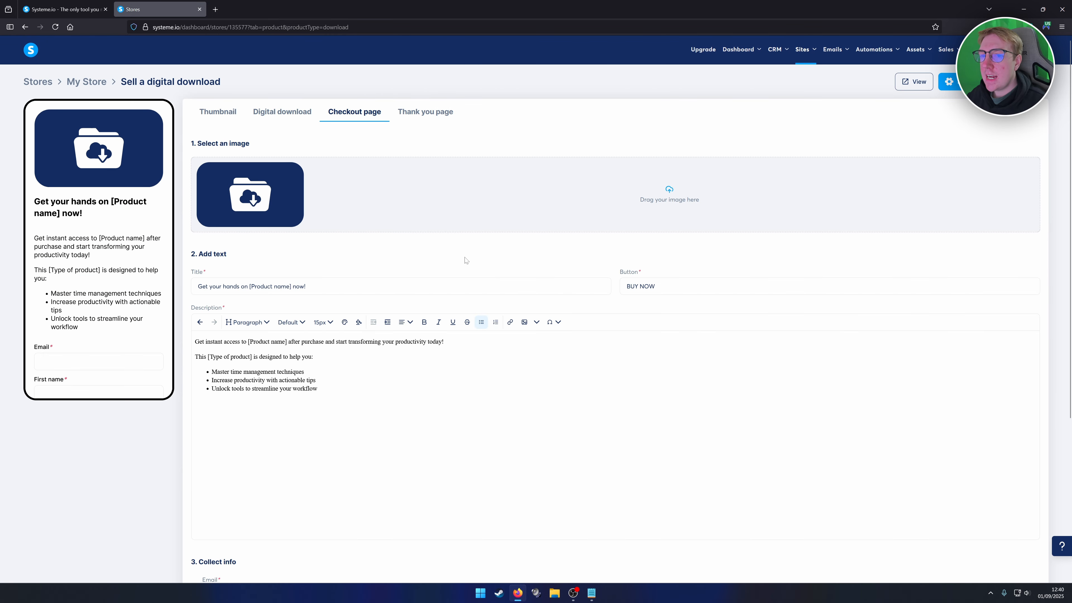
pyautogui.scroll(-1, 451, 254)
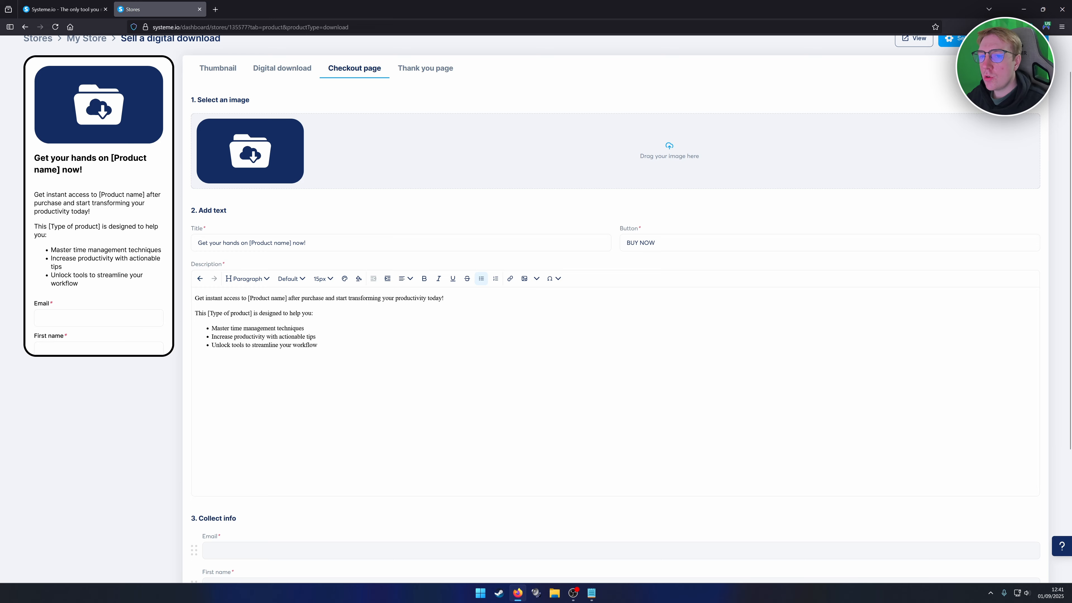
pyautogui.hotkey('ctrl', 'a')
pyautogui.click(317, 345)
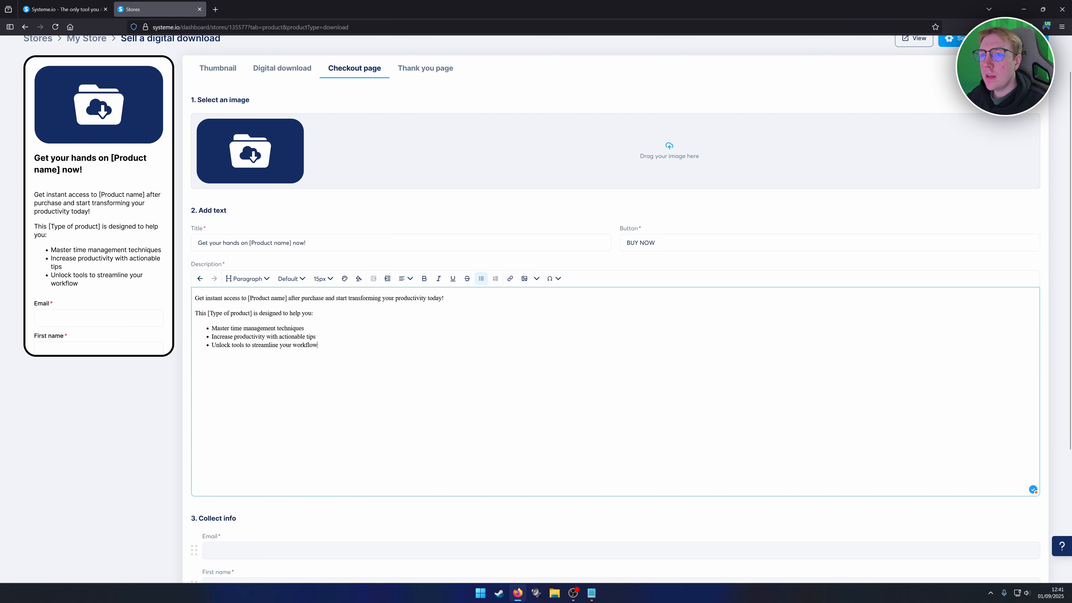
# Use the yellow car as the checkout image with title 'Get your hands on Digital Yellow Car now!'.
pyautogui.click(680, 157)
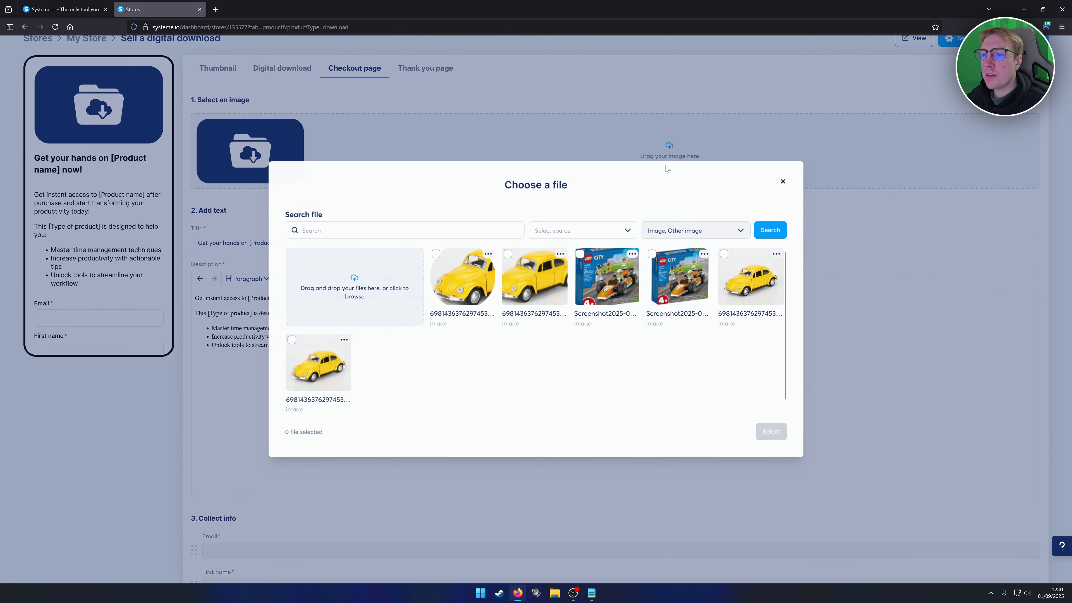
pyautogui.click(743, 277)
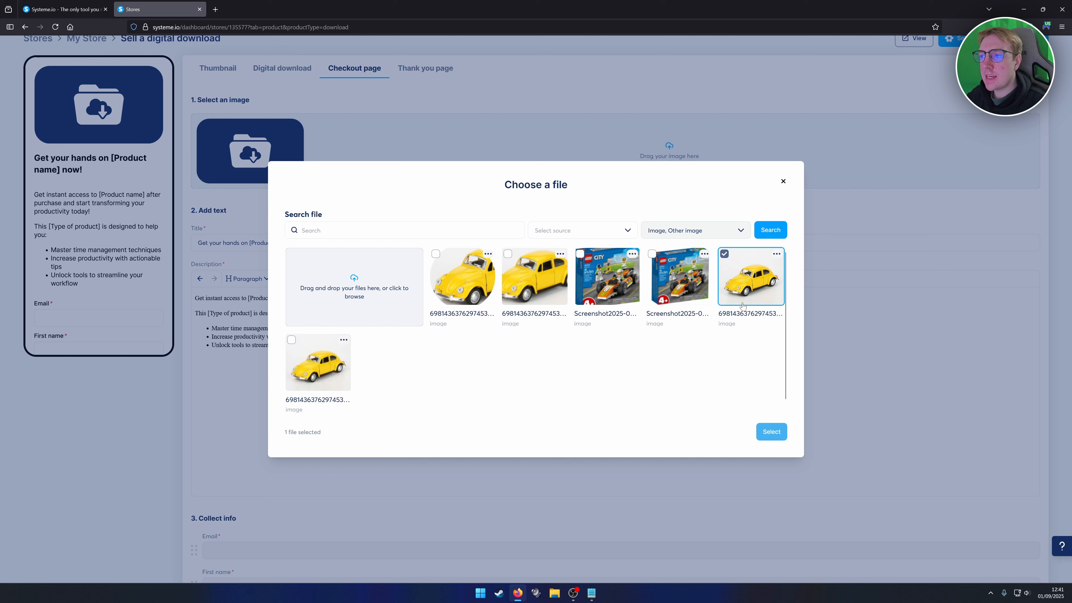
pyautogui.click(772, 431)
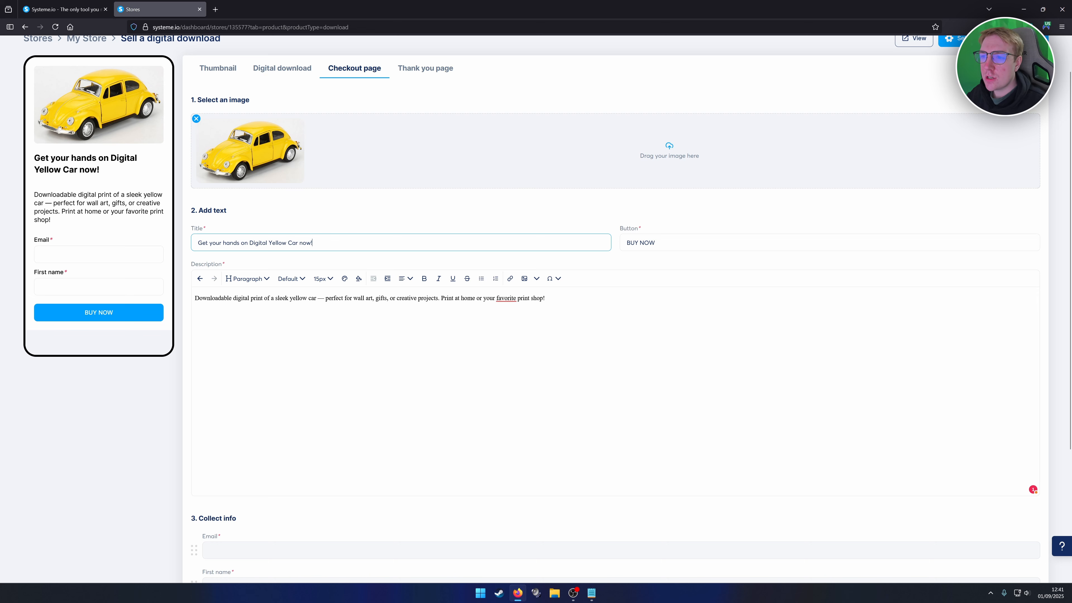
pyautogui.scroll(-1, 536, 304)
pyautogui.scroll(-3, 219, 339)
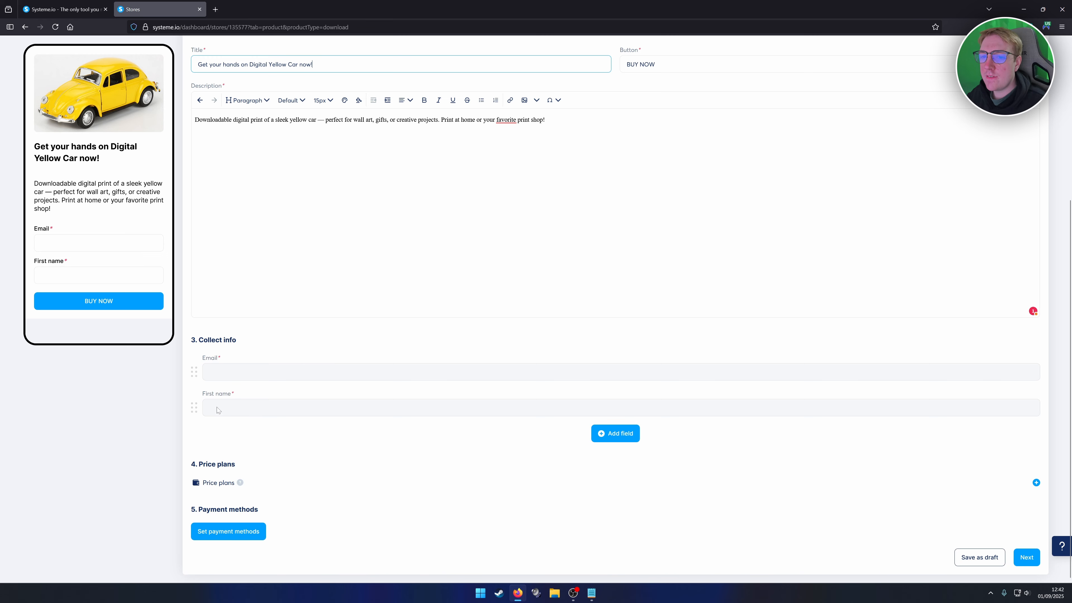
pyautogui.moveTo(195, 407); pyautogui.dragTo(223, 377)
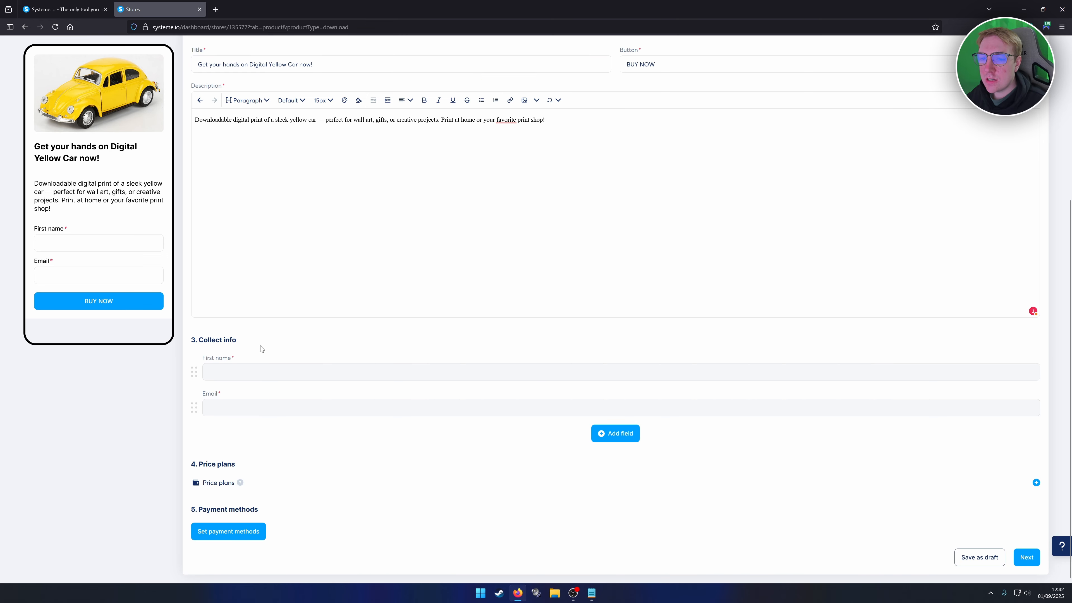
pyautogui.click(615, 435)
pyautogui.press('Down')
pyautogui.press('Down')
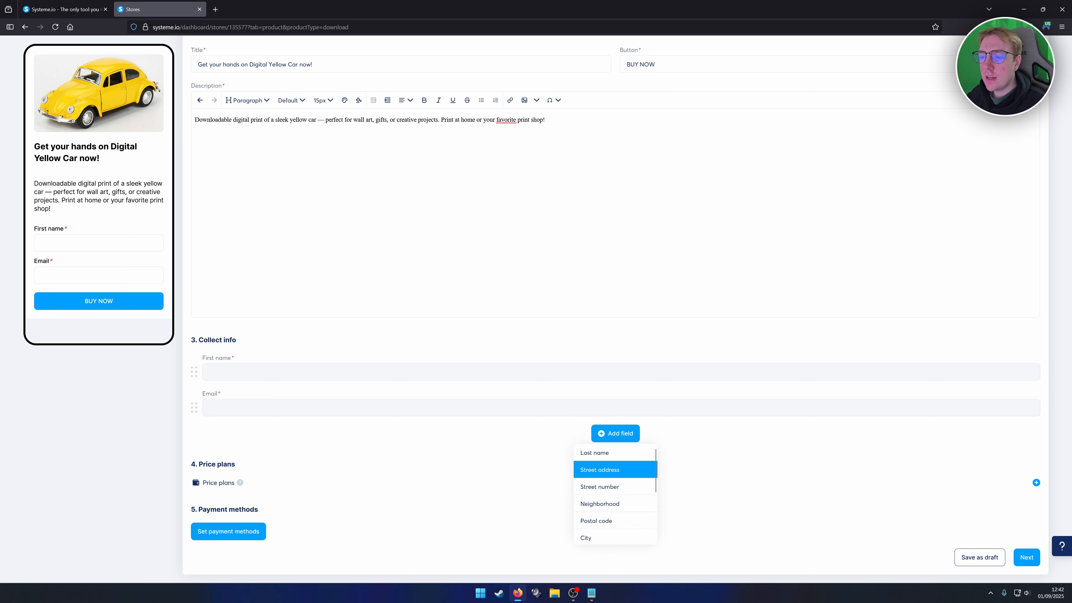
pyautogui.press('Down')
pyautogui.press('Down')
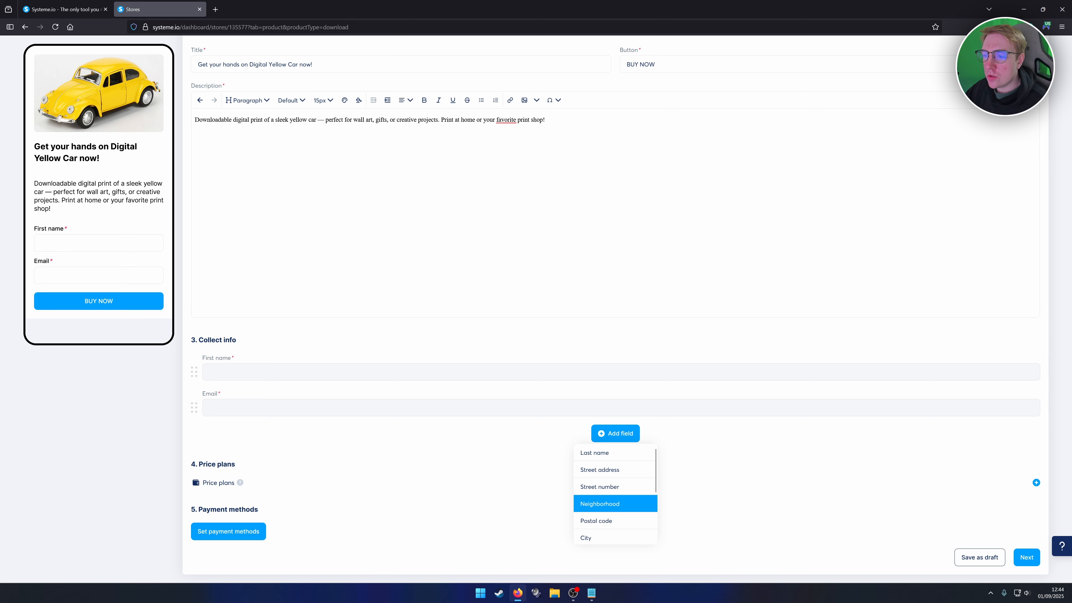
pyautogui.press('Down')
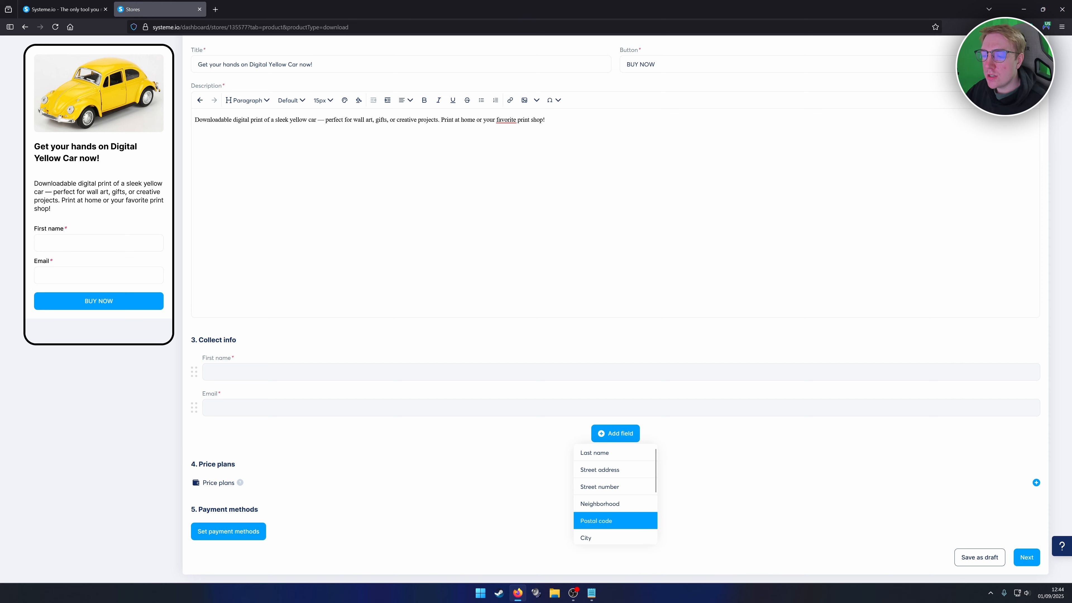
pyautogui.scroll(-2, 604, 498)
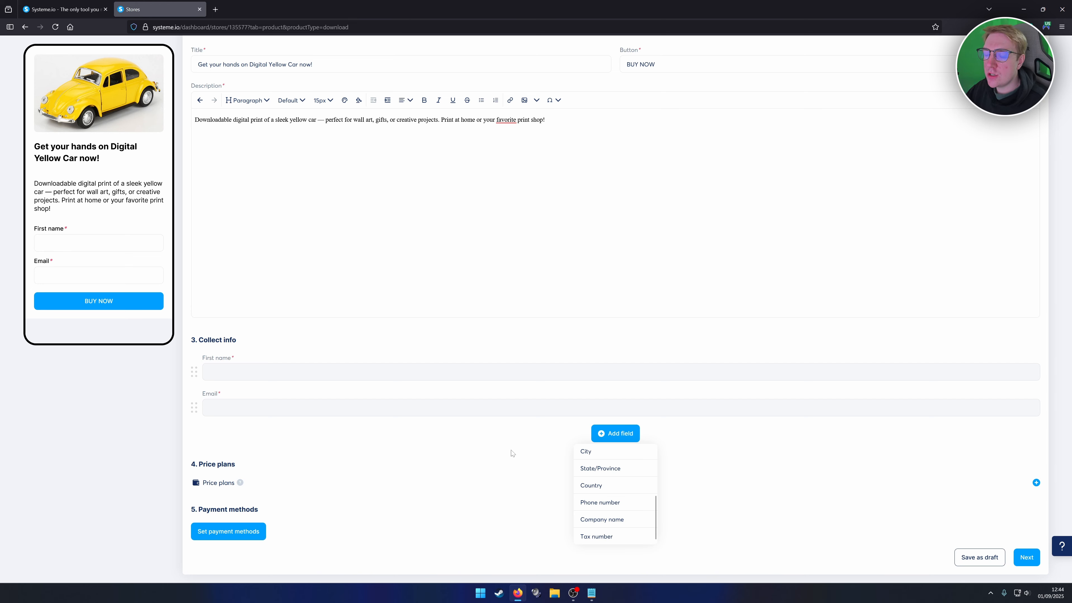
pyautogui.click(527, 458)
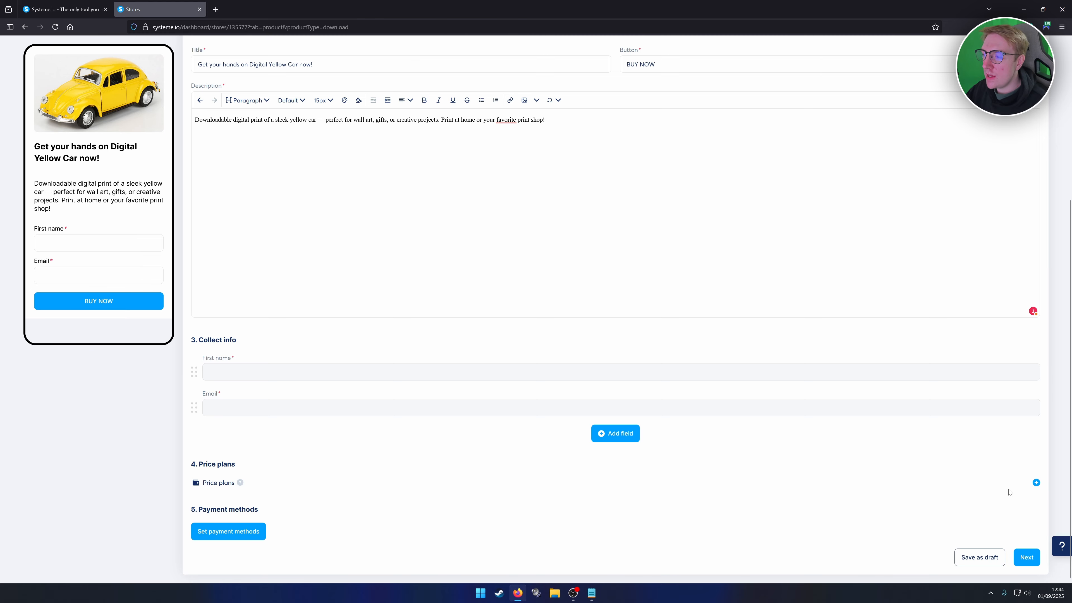
# Add a price plan to the product, keeping One-time payment and reviewing the existing plans.
pyautogui.click(1036, 482)
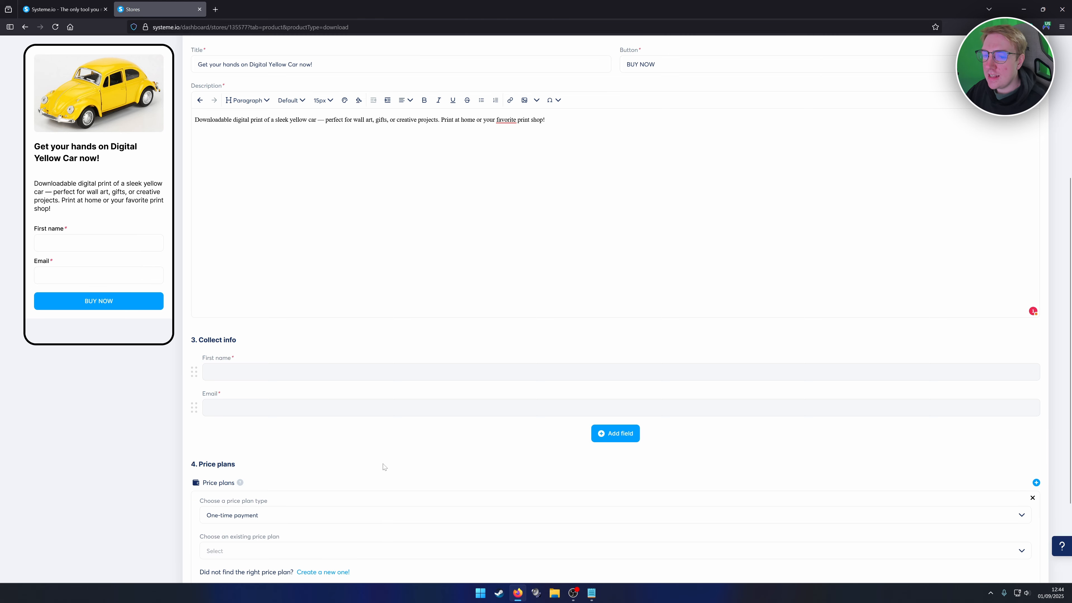
pyautogui.scroll(-3, 384, 467)
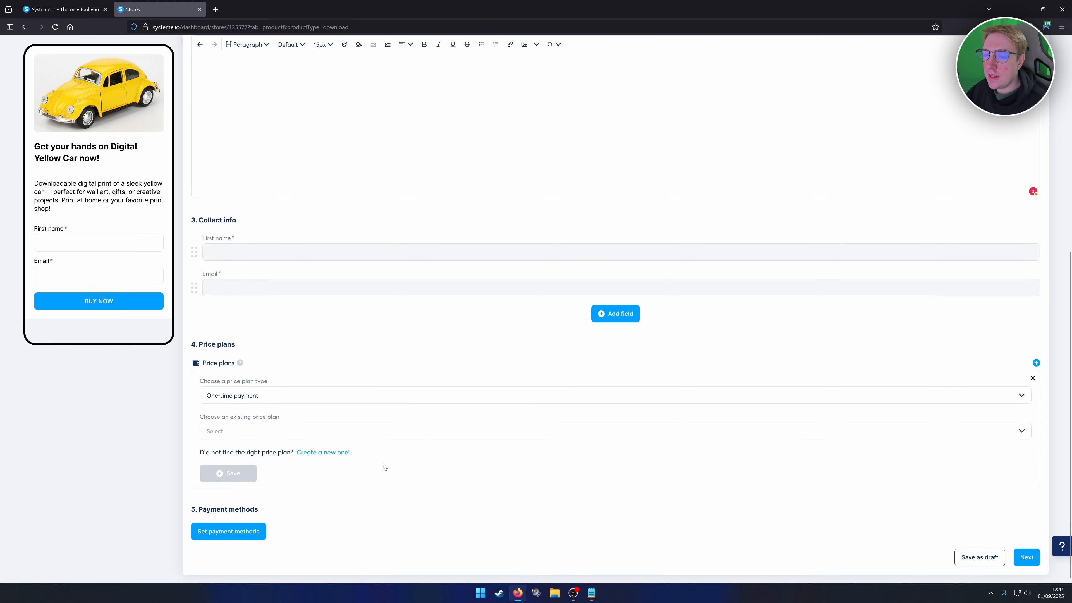
pyautogui.click(242, 396)
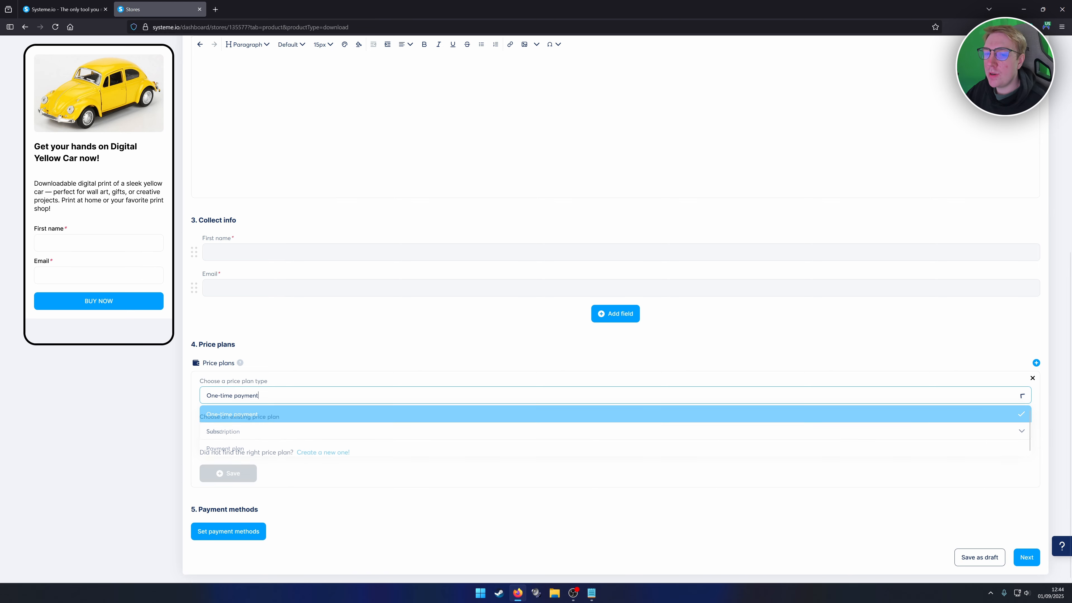
pyautogui.click(227, 402)
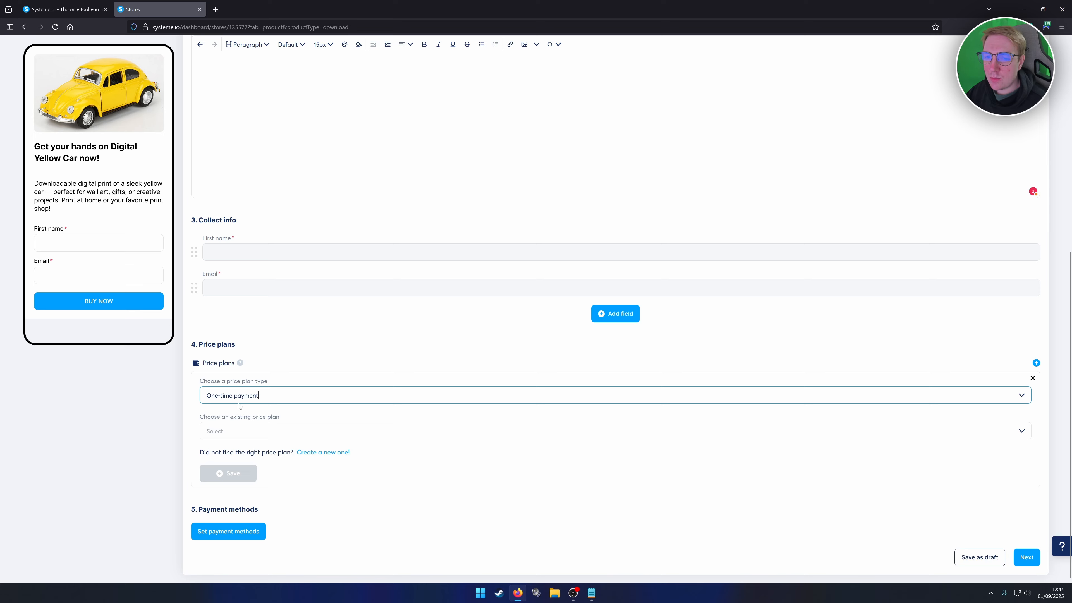
pyautogui.press('Tab')
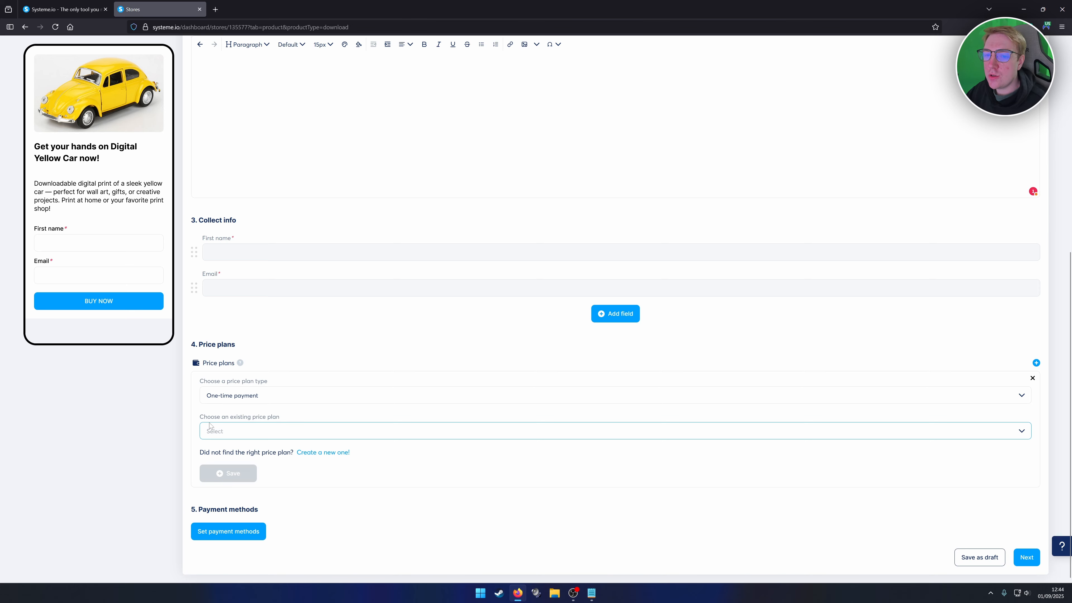
pyautogui.click(248, 433)
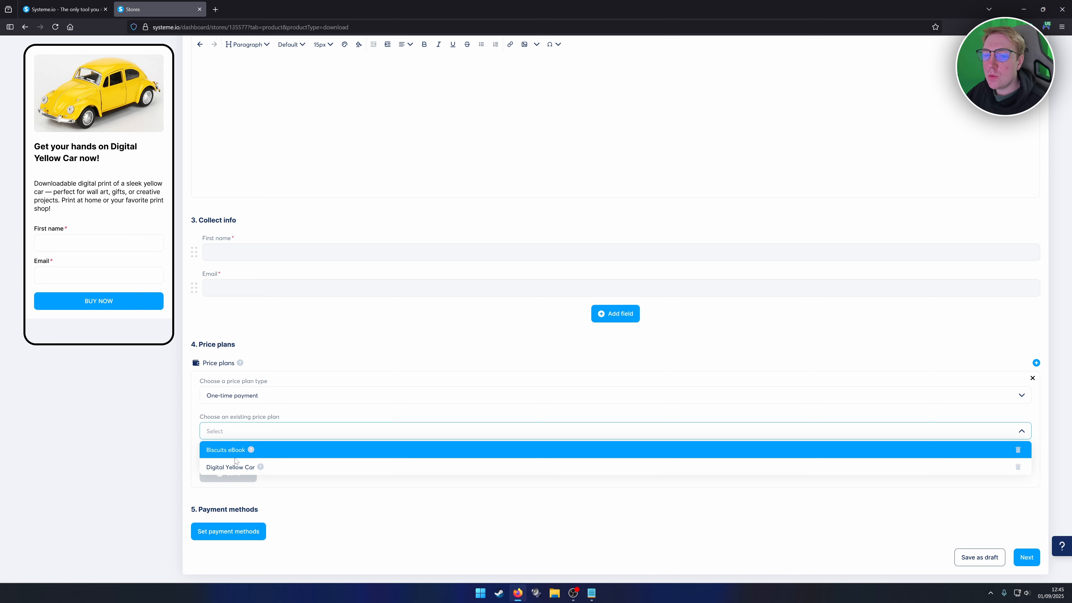
pyautogui.click(238, 417)
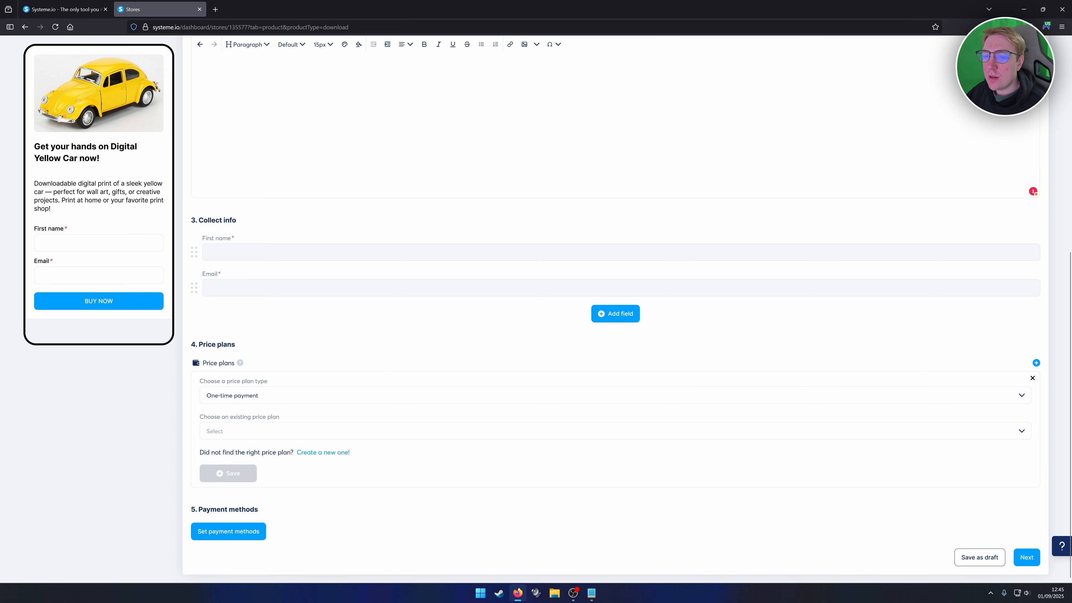
# Create a new blank one-time price plan at 0.00 eur and start on its statement descriptor.
pyautogui.click(326, 454)
pyautogui.scroll(-2, 312, 448)
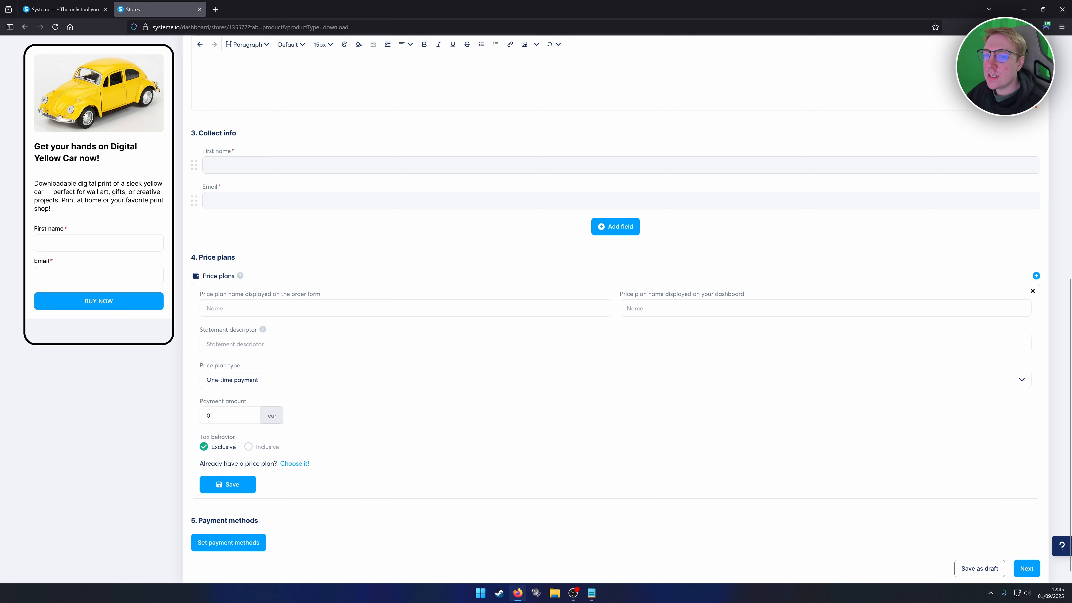
pyautogui.click(231, 344)
pyautogui.scroll(-1, 615, 350)
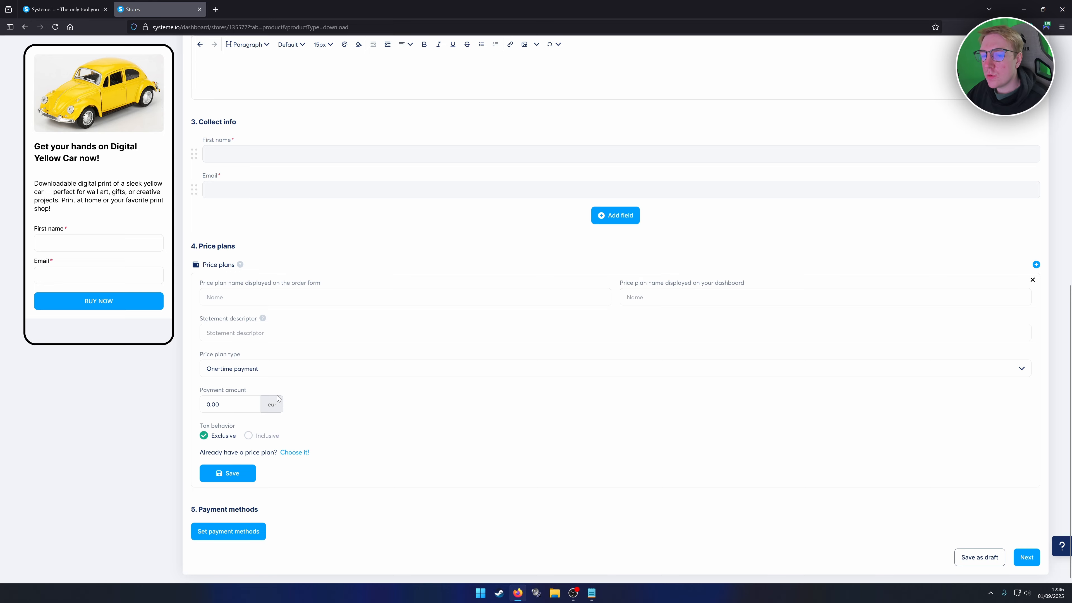
# In the payment method settings, switch currency to U.S. Dollar and accept PayPal.
pyautogui.click(231, 531)
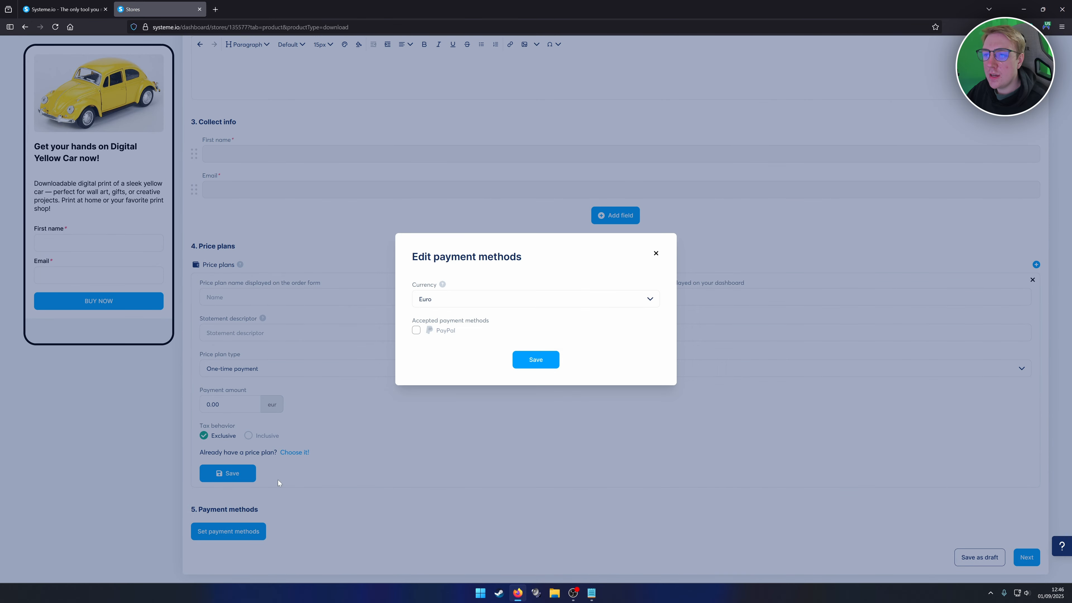
pyautogui.click(454, 299)
pyautogui.scroll(-4, 474, 352)
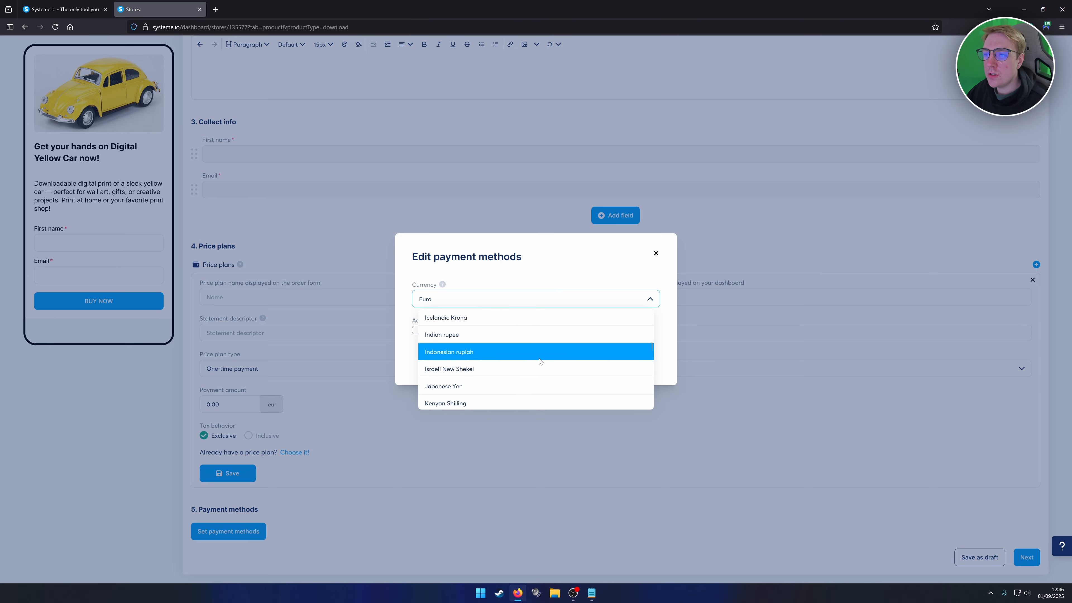
pyautogui.scroll(-10, 545, 359)
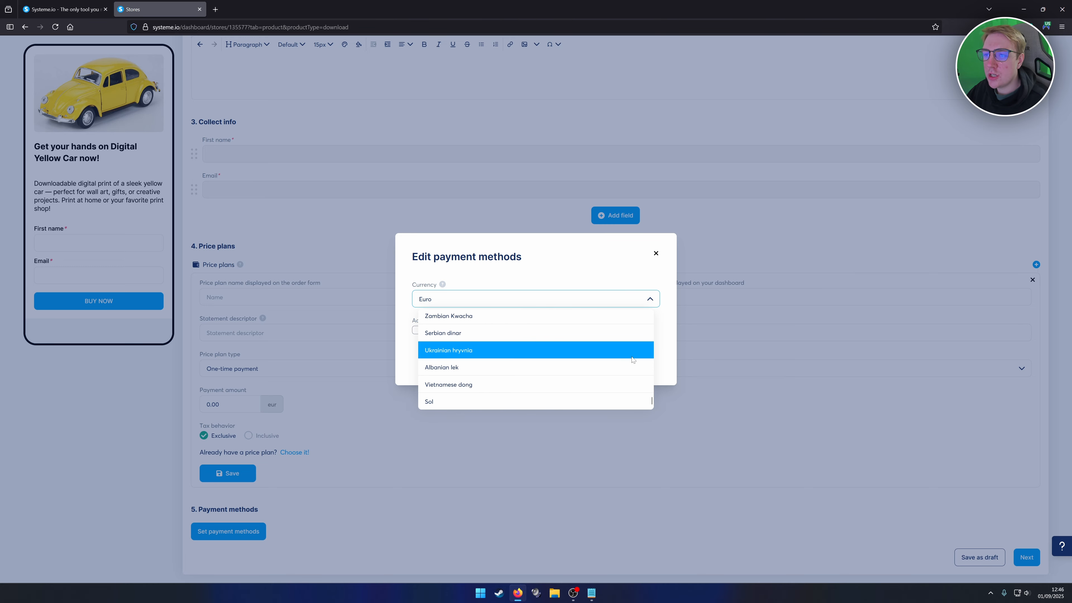
pyautogui.scroll(10, 629, 357)
pyautogui.click(477, 353)
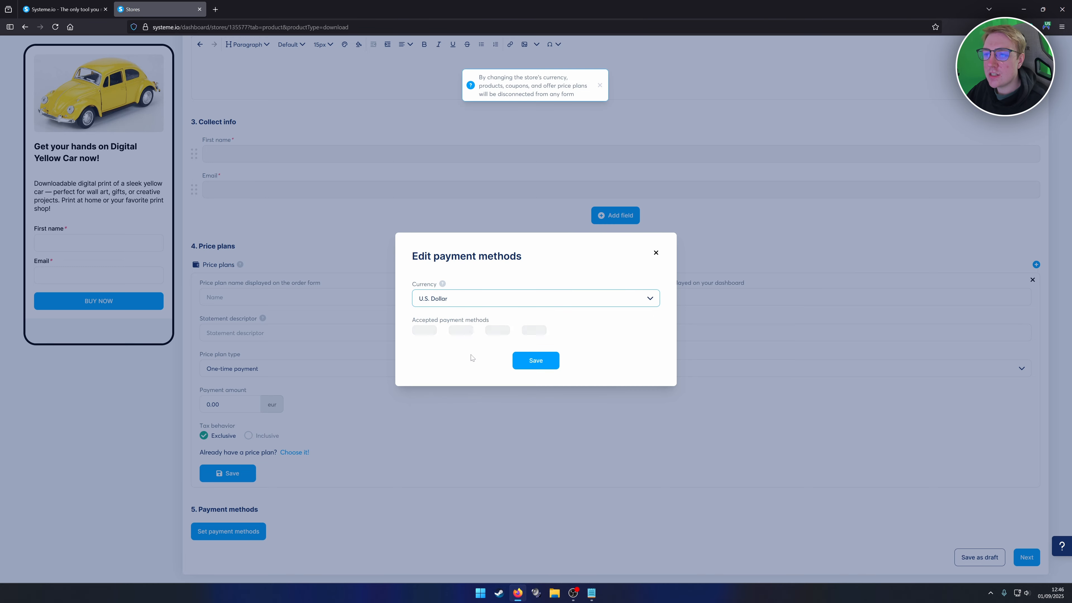
pyautogui.click(428, 334)
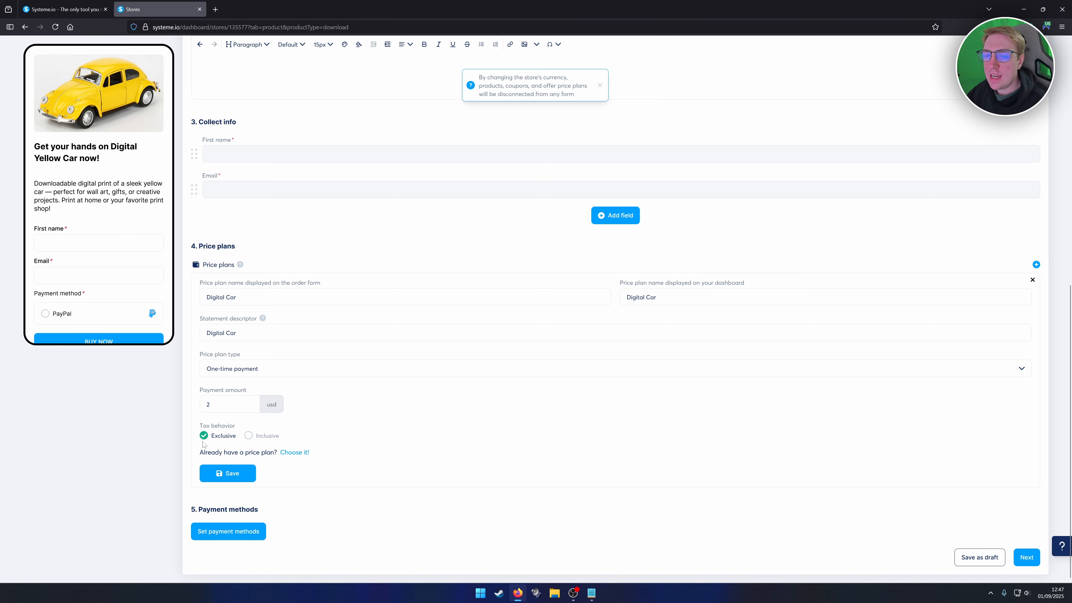
# Save the 'Digital Car' price plan at 2 USD.
pyautogui.click(228, 473)
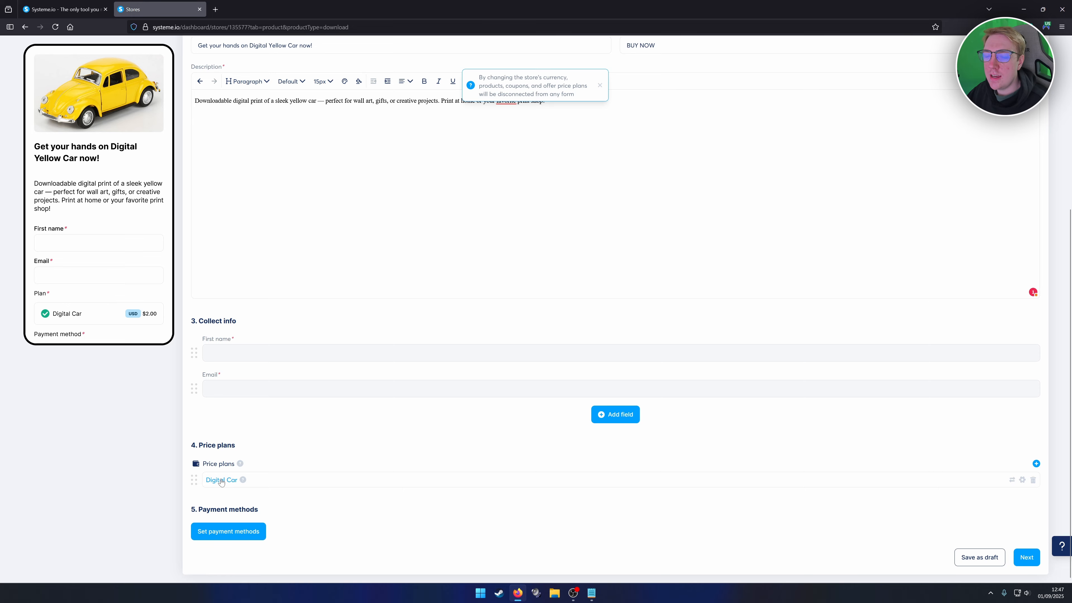
# Save the payment method settings with U.S. Dollar and PayPal.
pyautogui.click(228, 531)
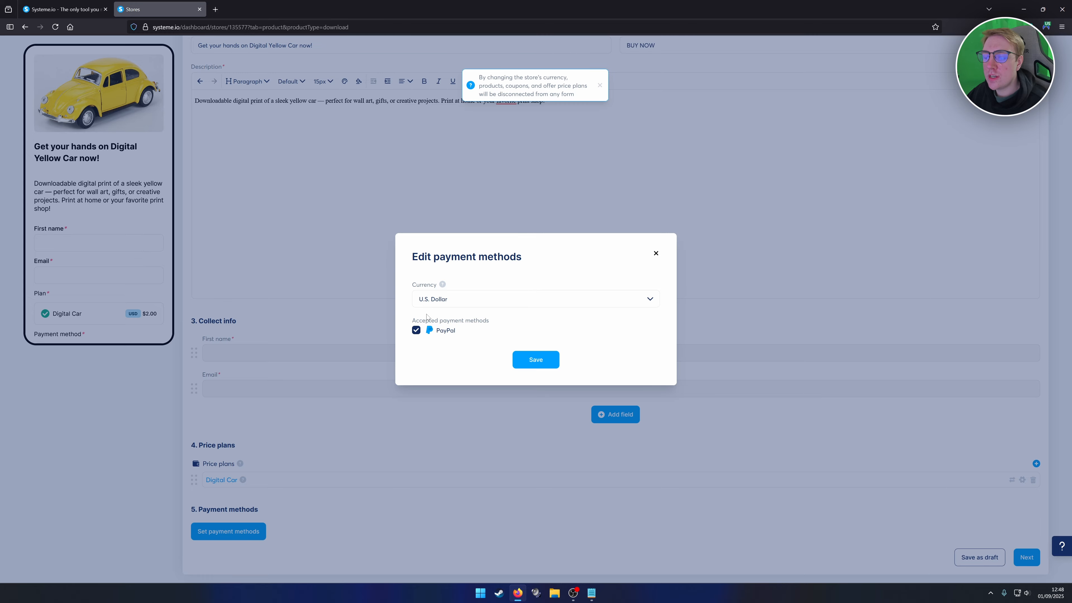
pyautogui.click(532, 366)
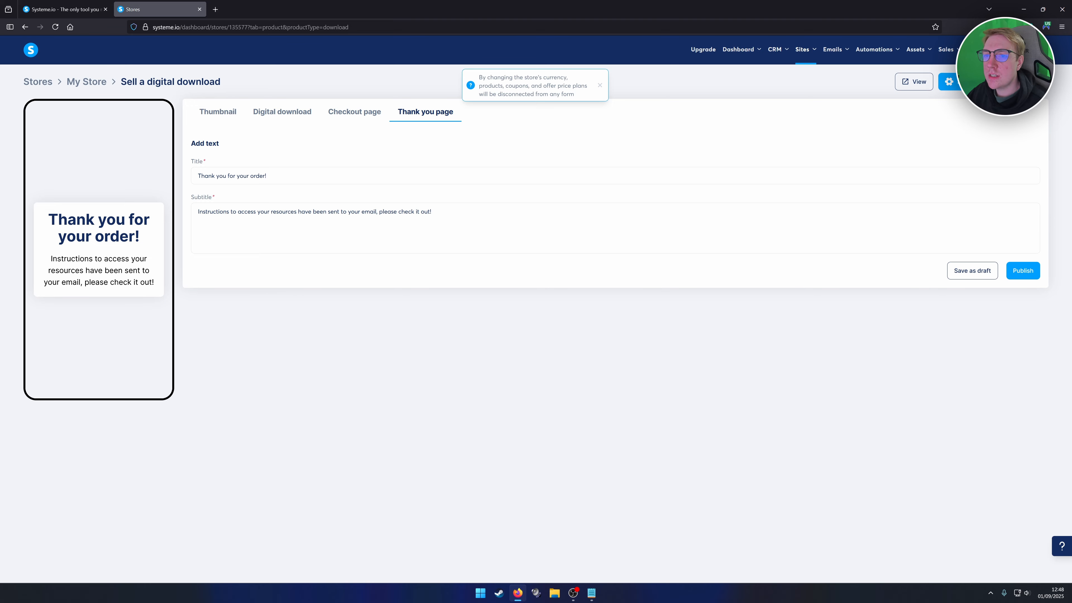
# Replace the Thank you page subtitle with the pasted download-ready message.
pyautogui.moveTo(250, 212); pyautogui.dragTo(435, 214)
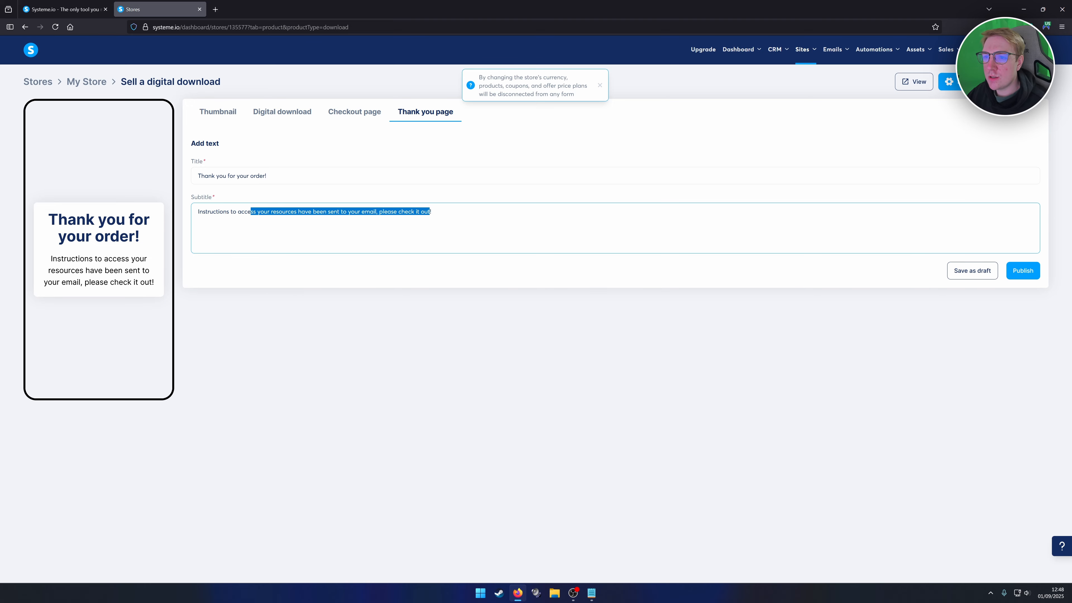
pyautogui.click(439, 214)
pyautogui.hotkey('ctrl', 'a')
pyautogui.hotkey('ctrl', 'v')
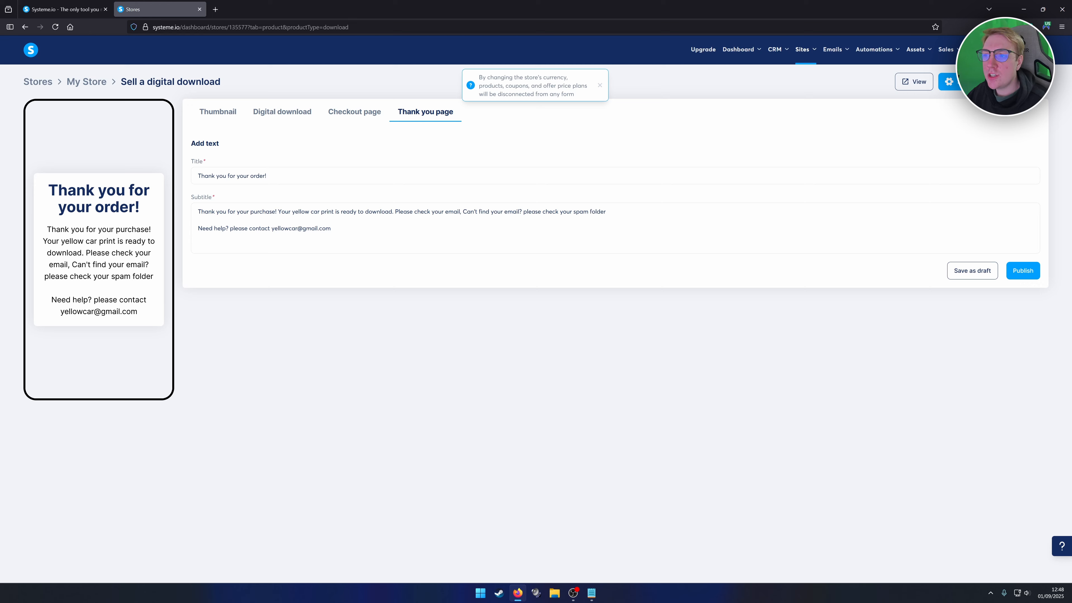
# Select the support e-mail in the subtitle, then publish Digital Yellow Car.
pyautogui.moveTo(198, 229); pyautogui.dragTo(331, 228)
pyautogui.click(331, 228)
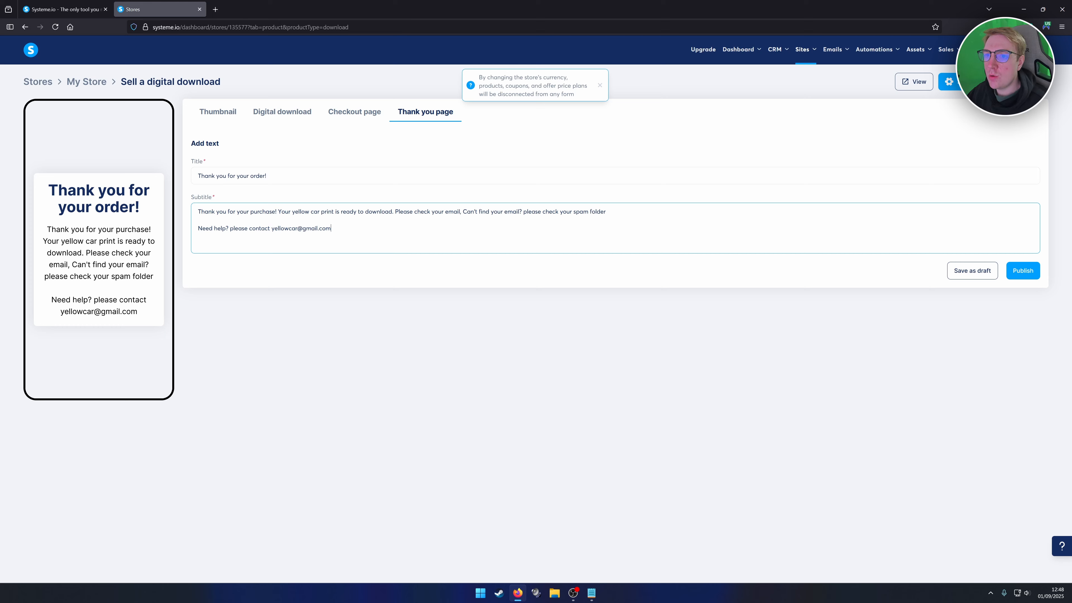
pyautogui.moveTo(332, 228); pyautogui.dragTo(271, 229)
pyautogui.click(275, 231)
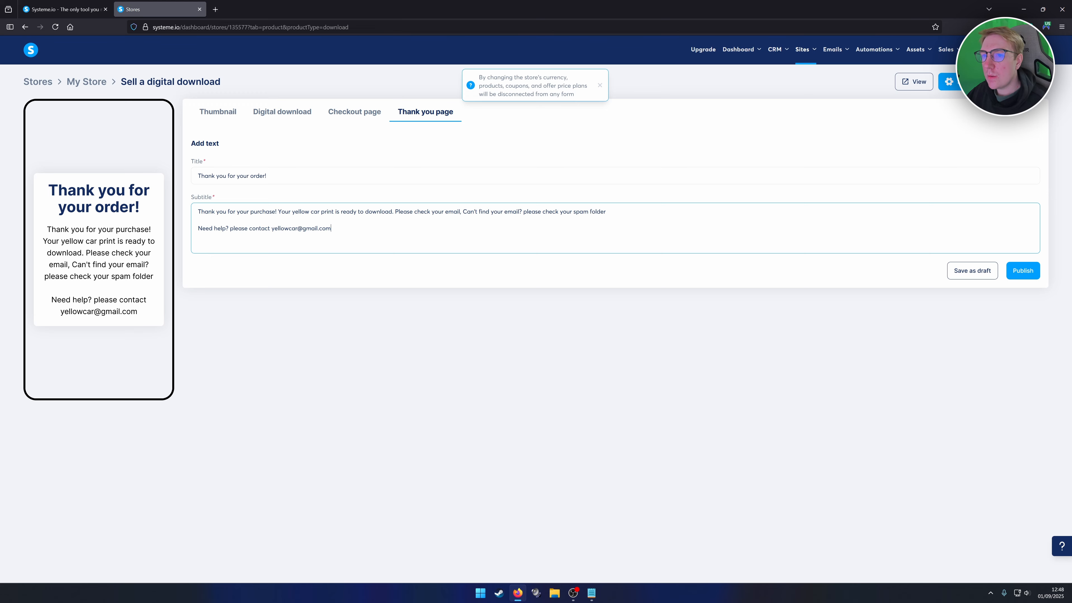
pyautogui.click(1022, 271)
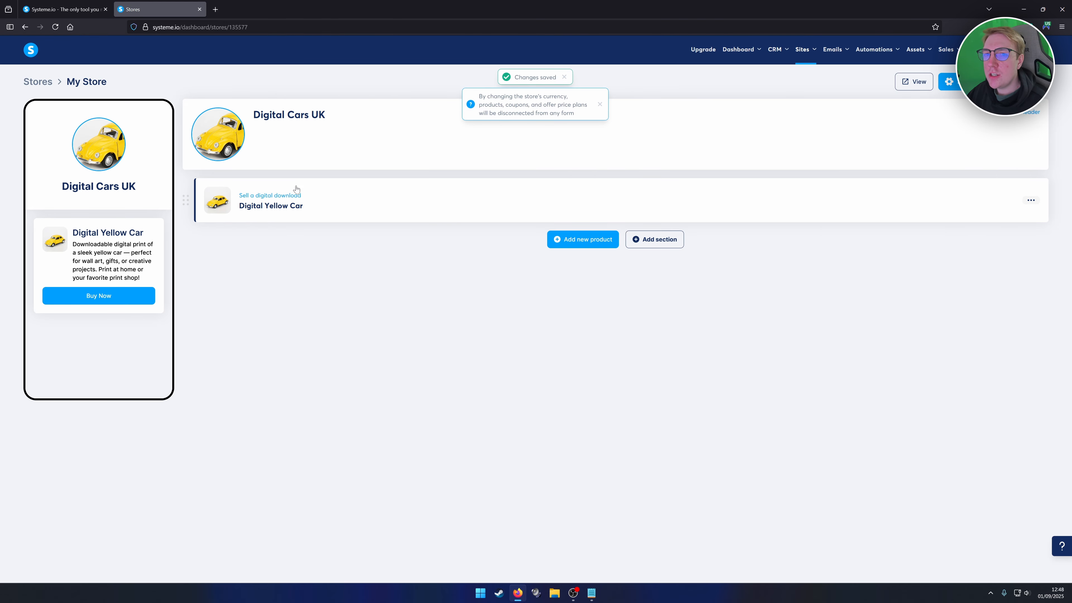
pyautogui.click(914, 82)
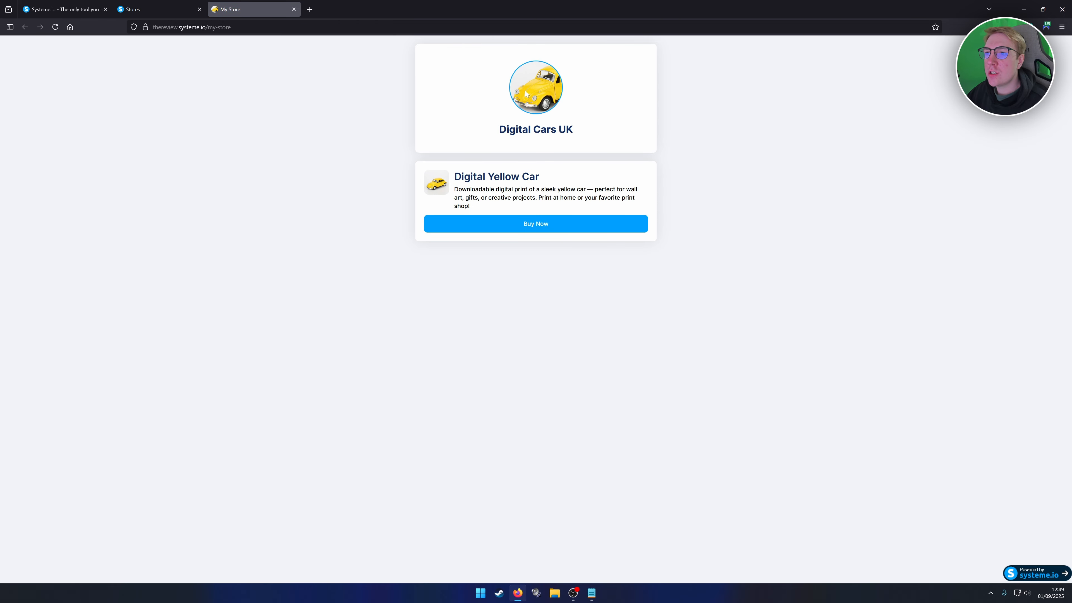
pyautogui.click(536, 226)
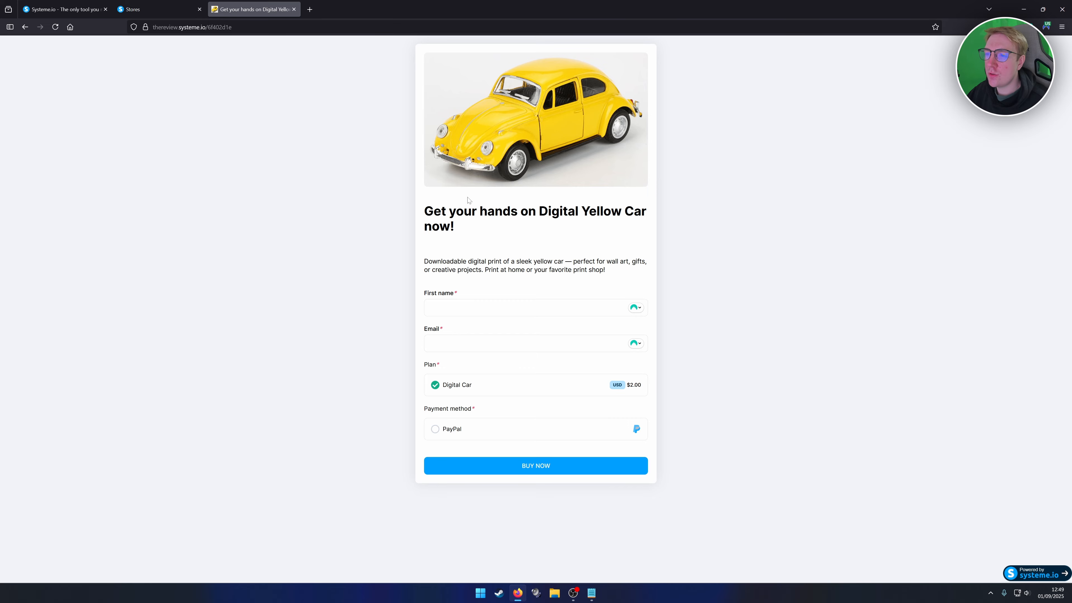
pyautogui.click(294, 9)
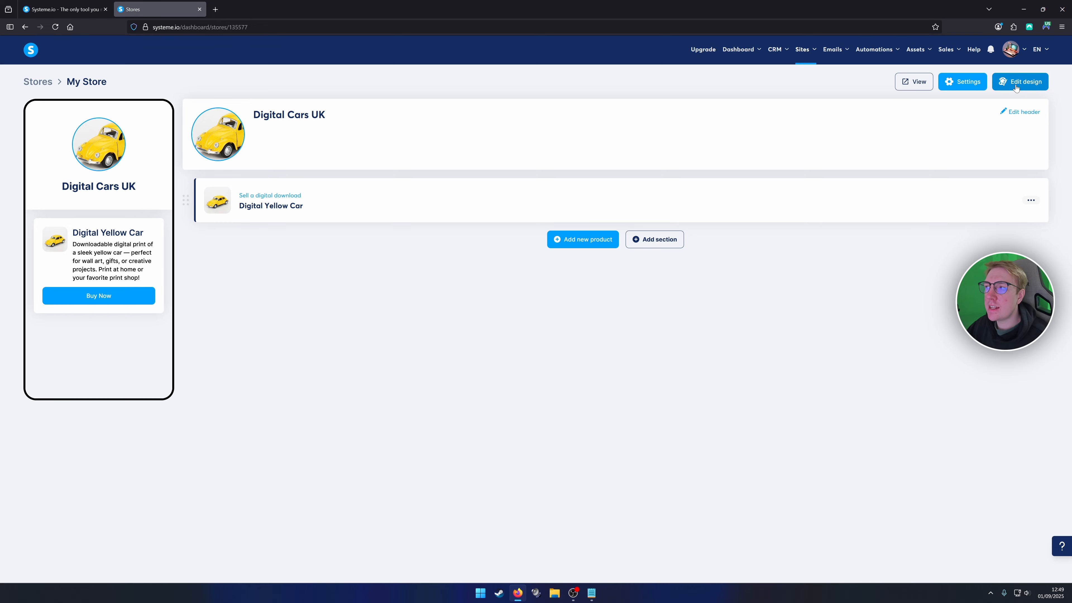
# Preview the purple second and dark third store themes.
pyautogui.click(1026, 81)
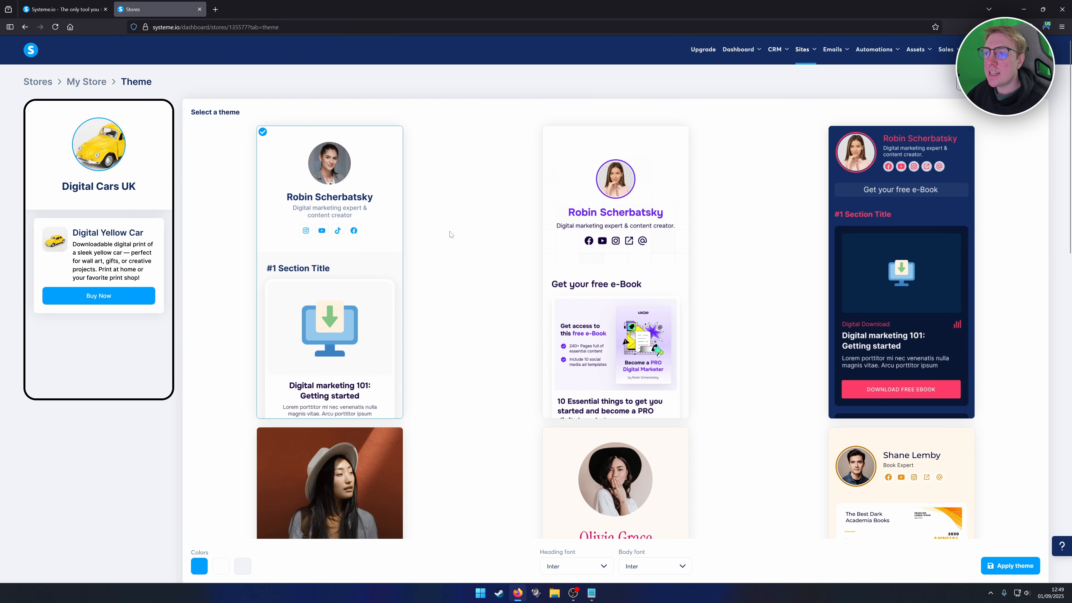
pyautogui.scroll(-3, 448, 238)
pyautogui.scroll(3, 511, 219)
pyautogui.click(586, 181)
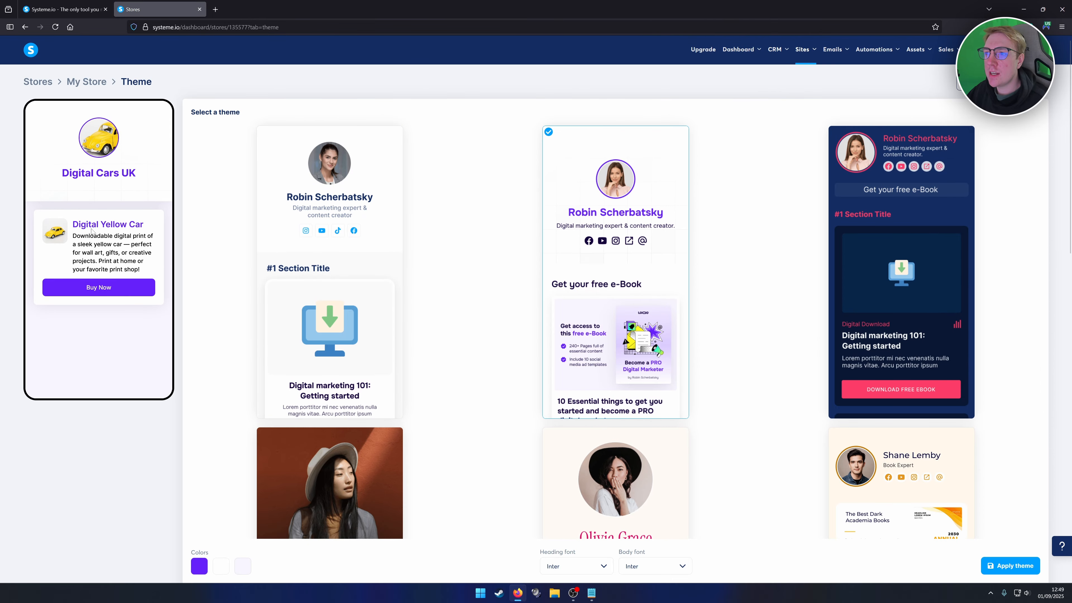
pyautogui.click(866, 172)
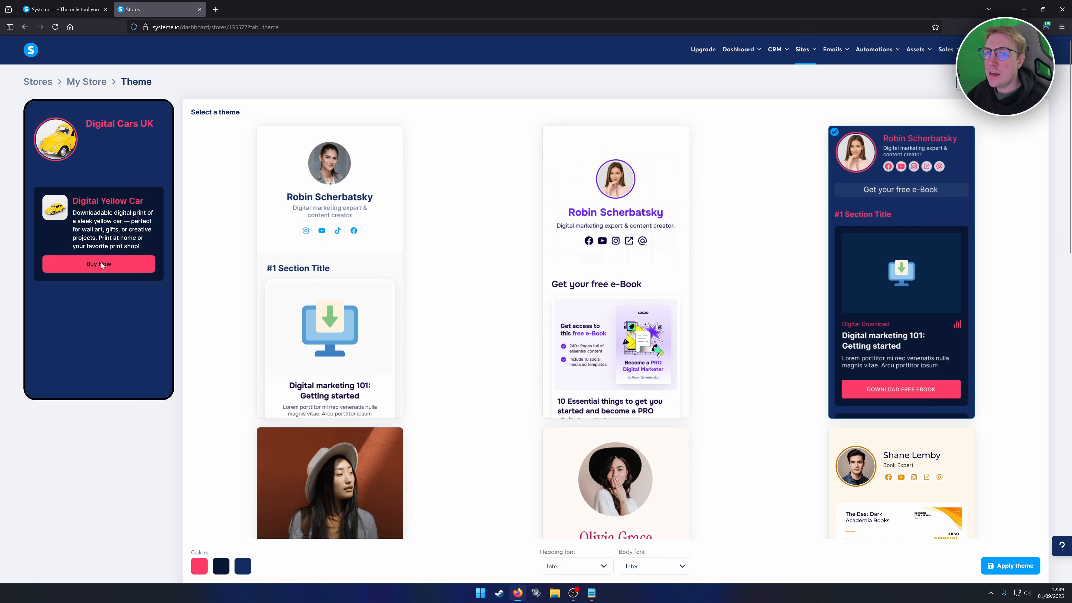
pyautogui.scroll(-3, 380, 291)
pyautogui.scroll(-7, 385, 288)
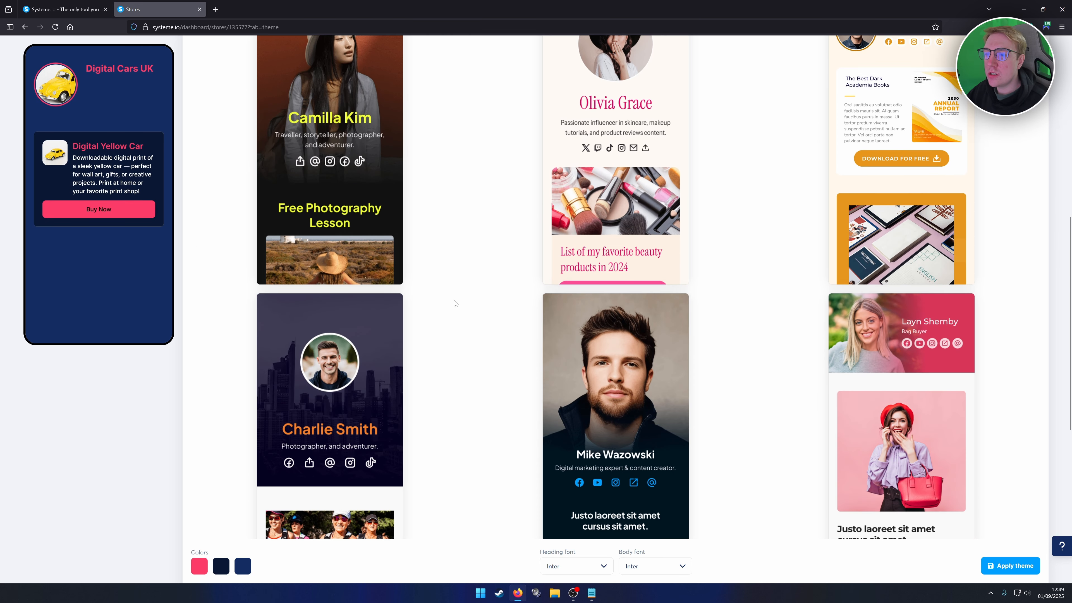
pyautogui.scroll(-5, 478, 290)
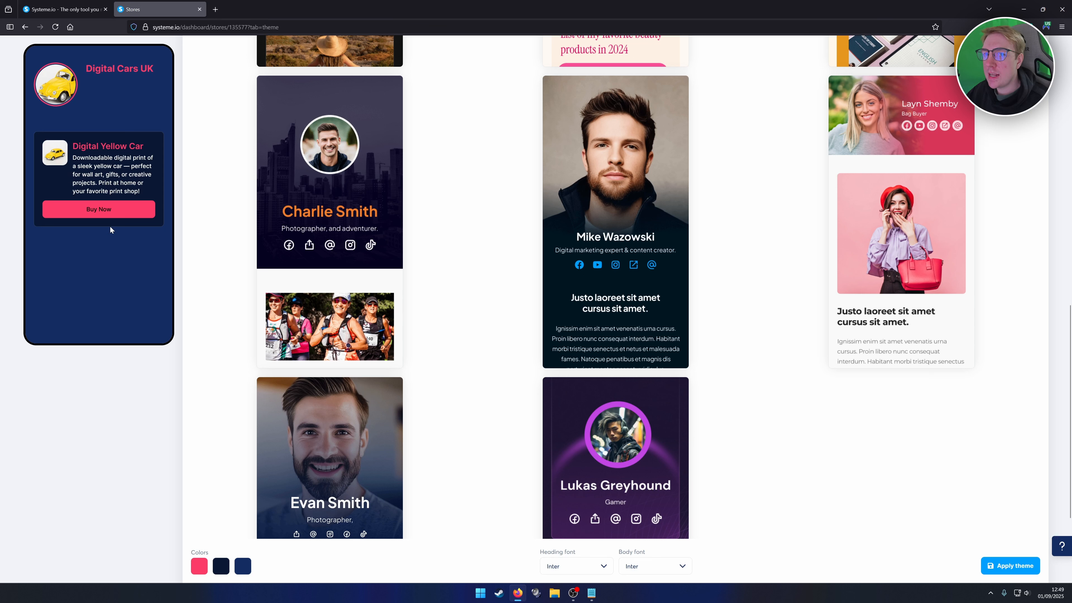
# Shift the first theme colour toward cyan, return to the light first theme, and apply it.
pyautogui.click(199, 566)
pyautogui.moveTo(201, 516)
pyautogui.mouseDown()
pyautogui.moveTo(186, 514)
pyautogui.moveTo(214, 515)
pyautogui.mouseUp()
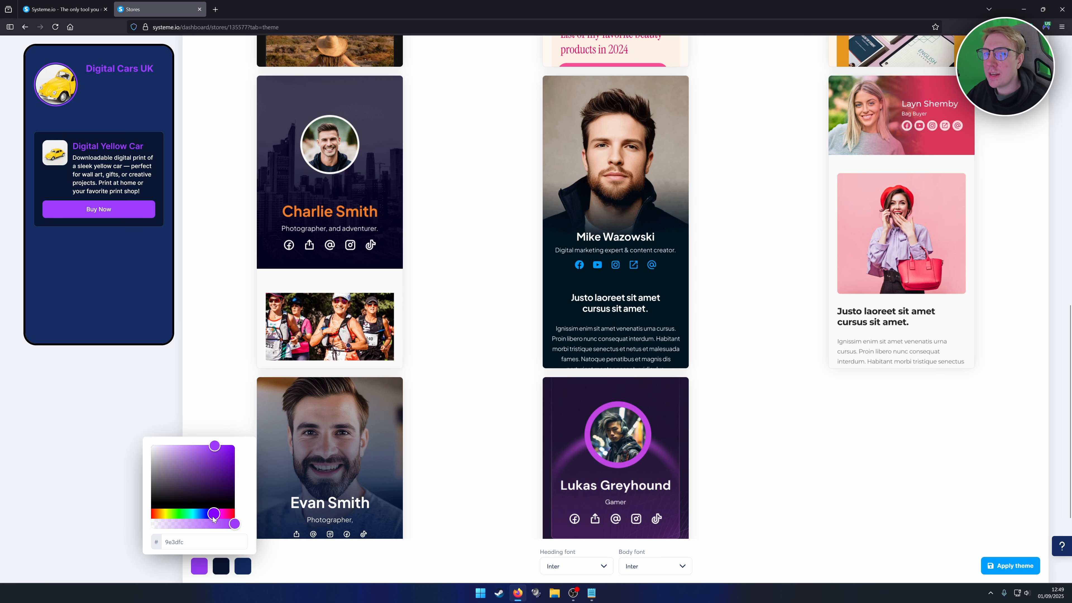
pyautogui.click(426, 354)
pyautogui.scroll(15, 425, 354)
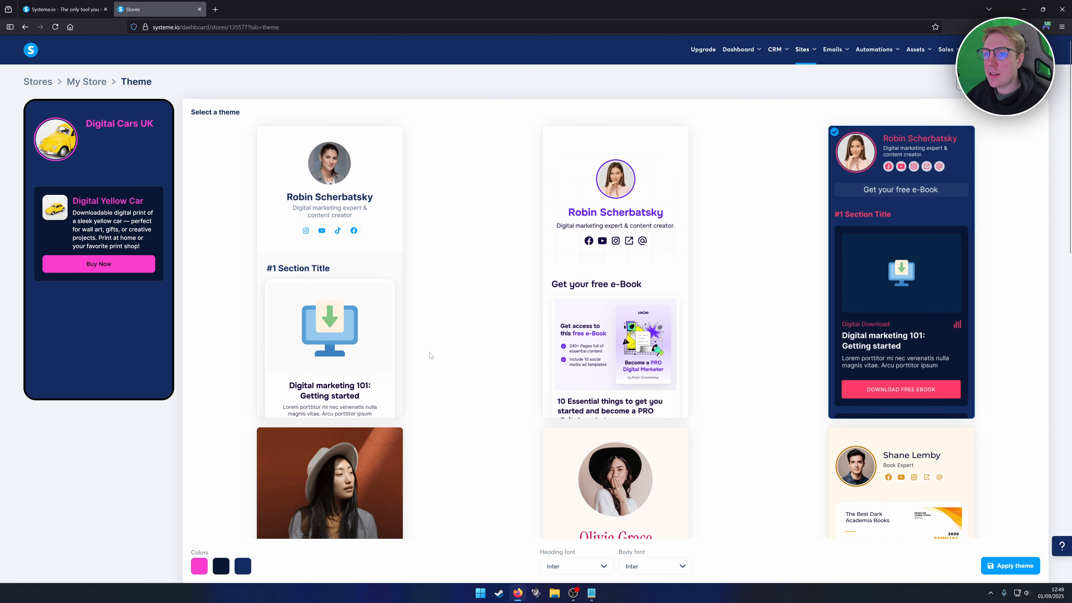
pyautogui.click(355, 224)
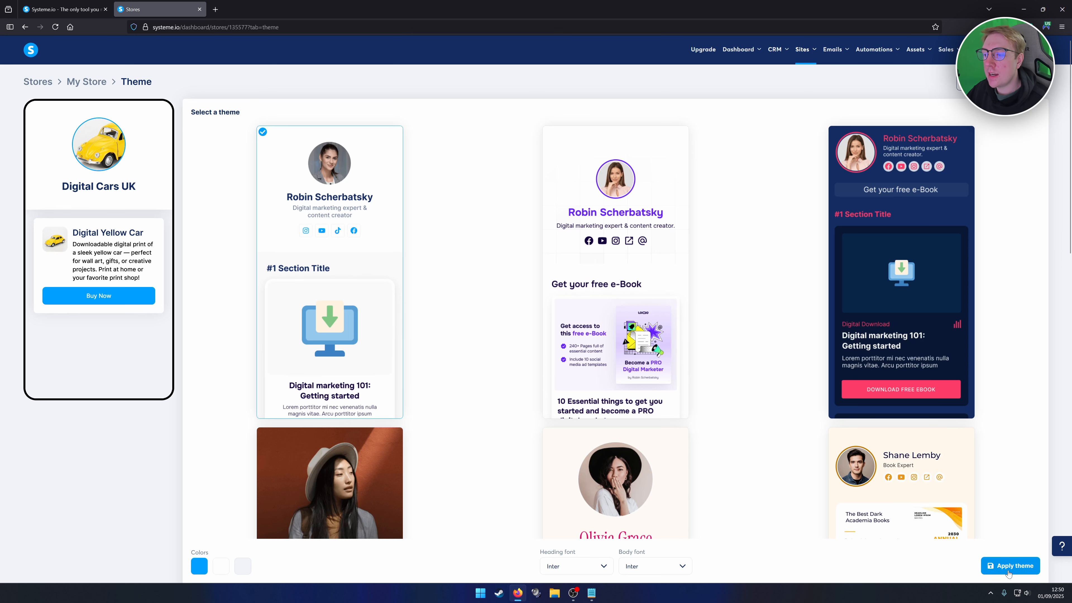
pyautogui.click(995, 569)
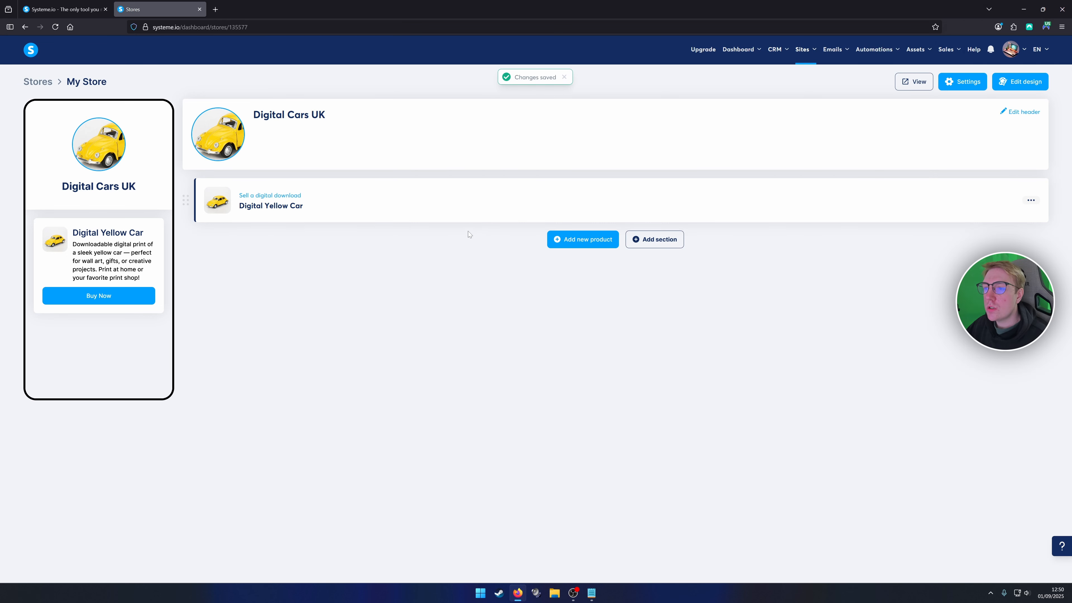
# Review store settings with title My Store, toggle search-engine hiding on then off, and save.
pyautogui.click(963, 82)
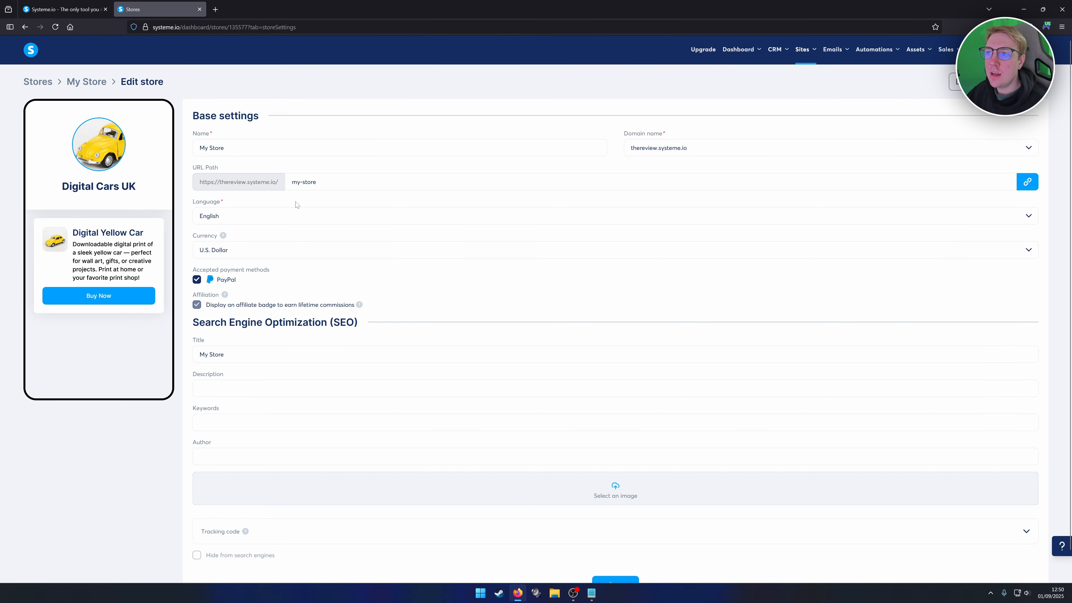
pyautogui.scroll(-1, 237, 219)
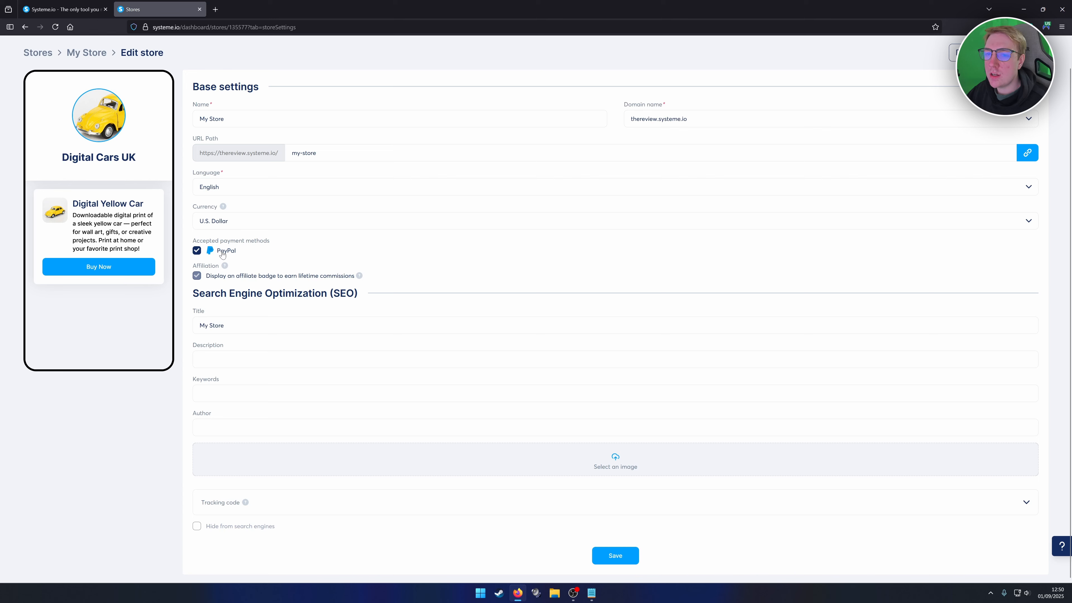
pyautogui.scroll(1, 222, 253)
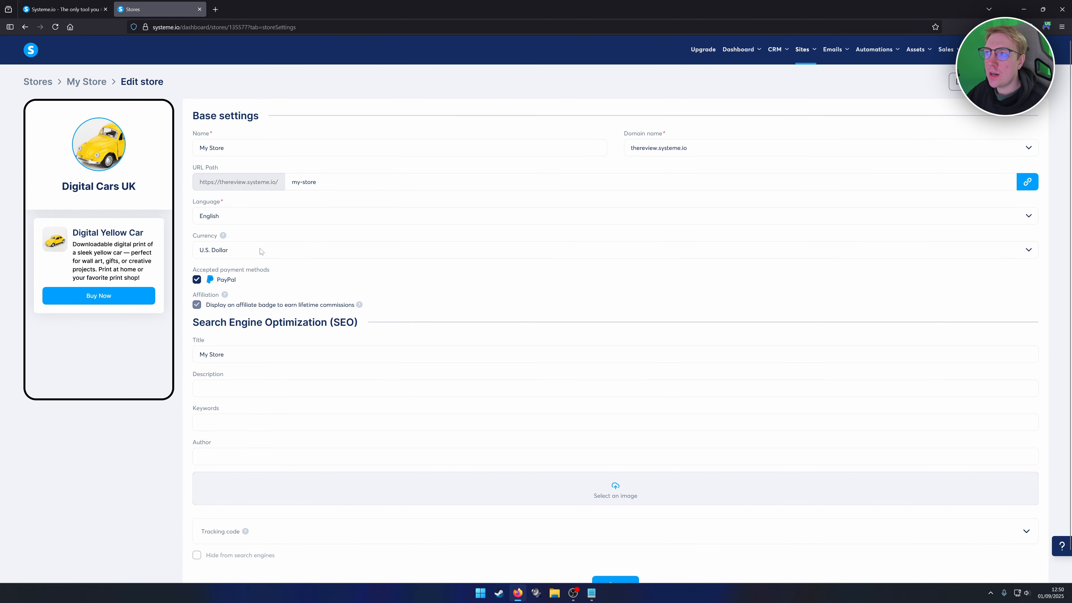
pyautogui.moveTo(1020, 53)
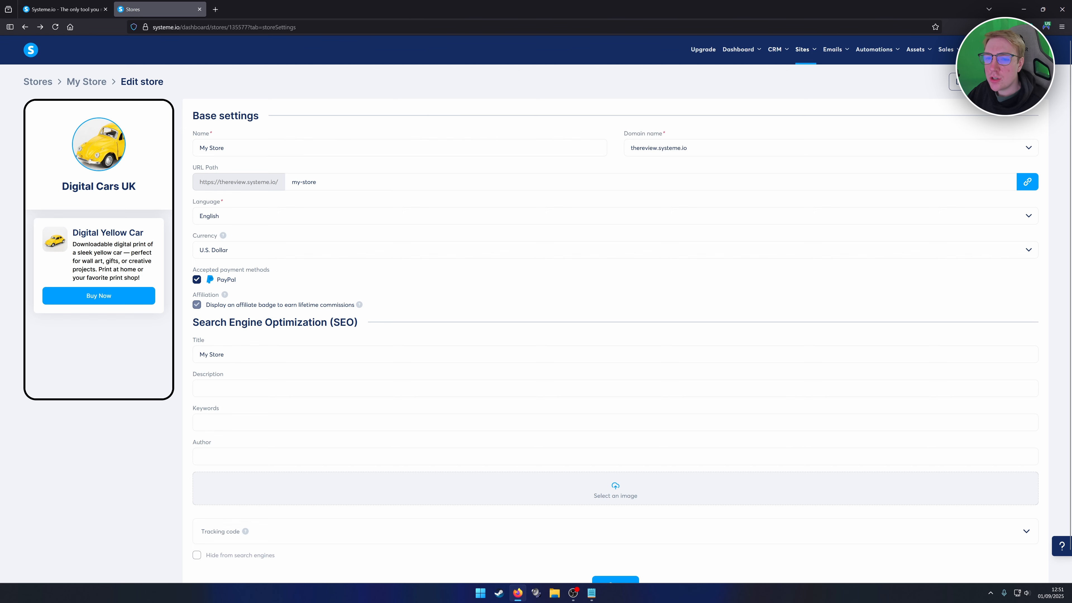
pyautogui.scroll(-1, 536, 308)
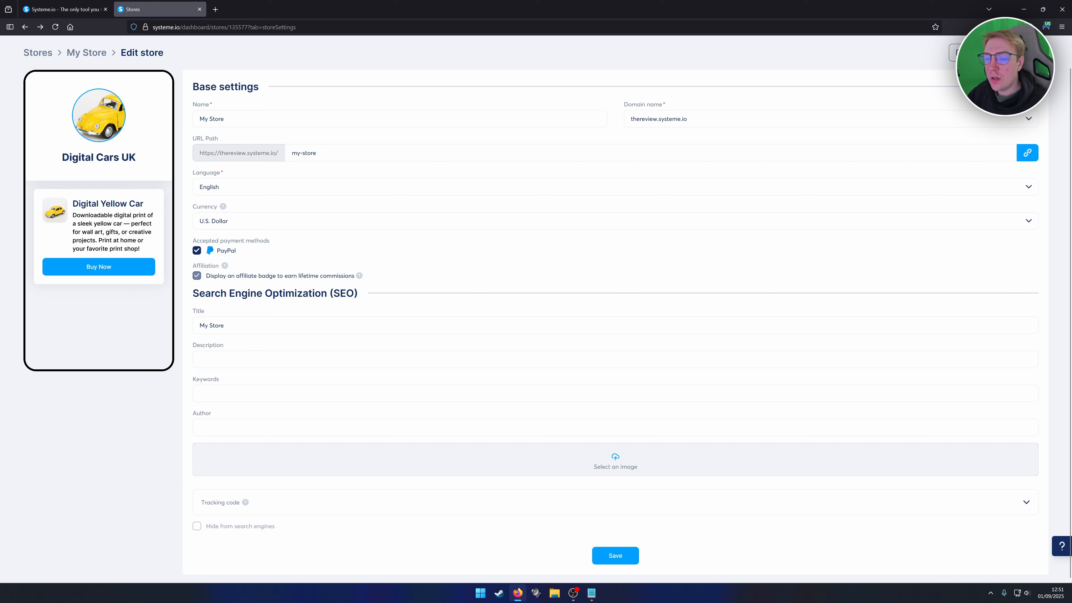
pyautogui.tripleClick(217, 326)
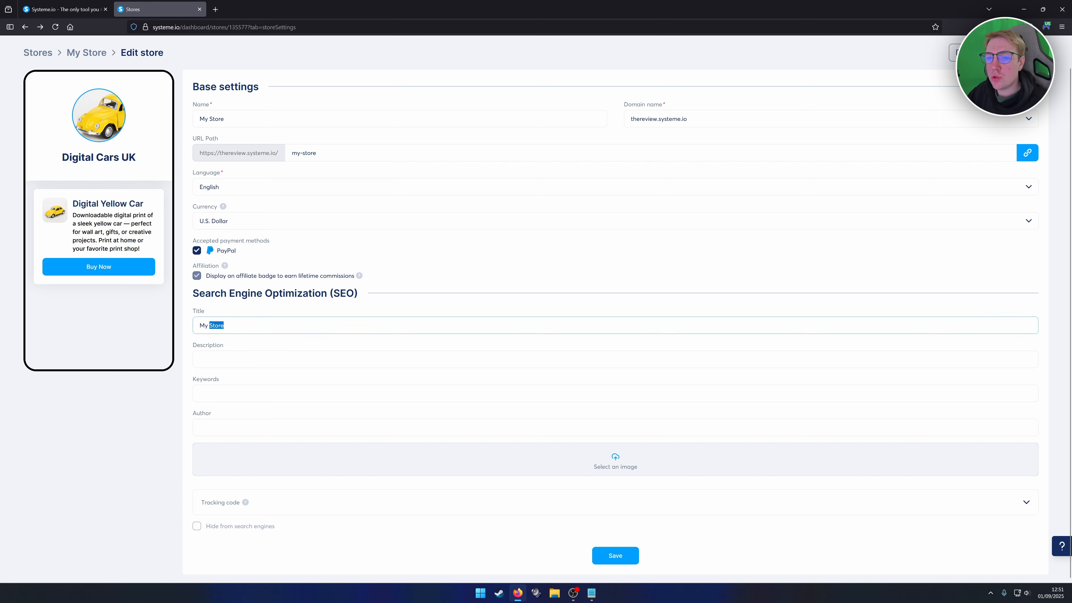
pyautogui.click(237, 325)
pyautogui.click(198, 528)
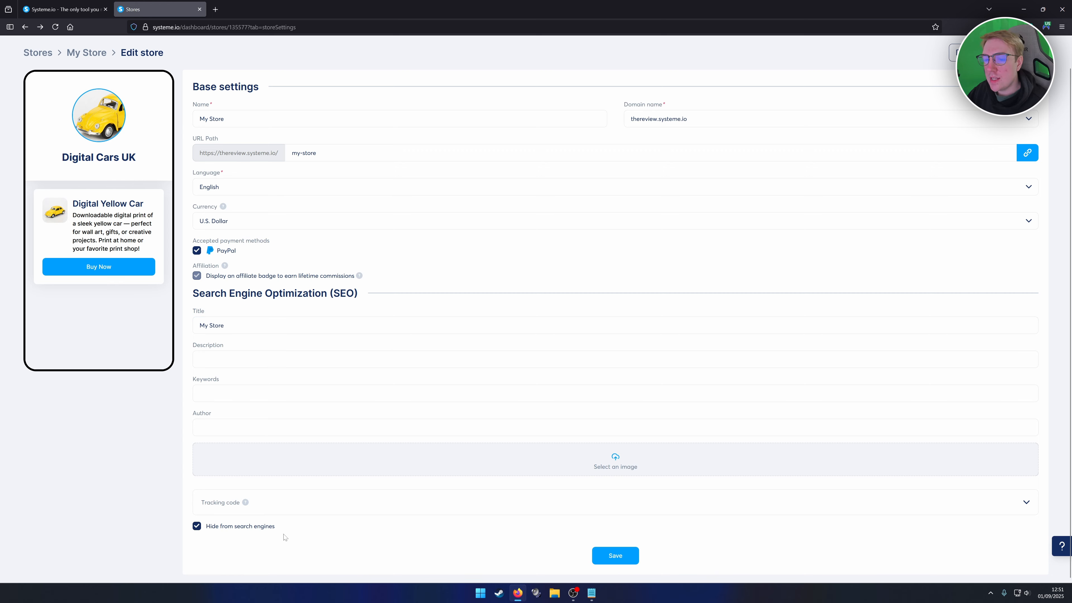
pyautogui.click(197, 527)
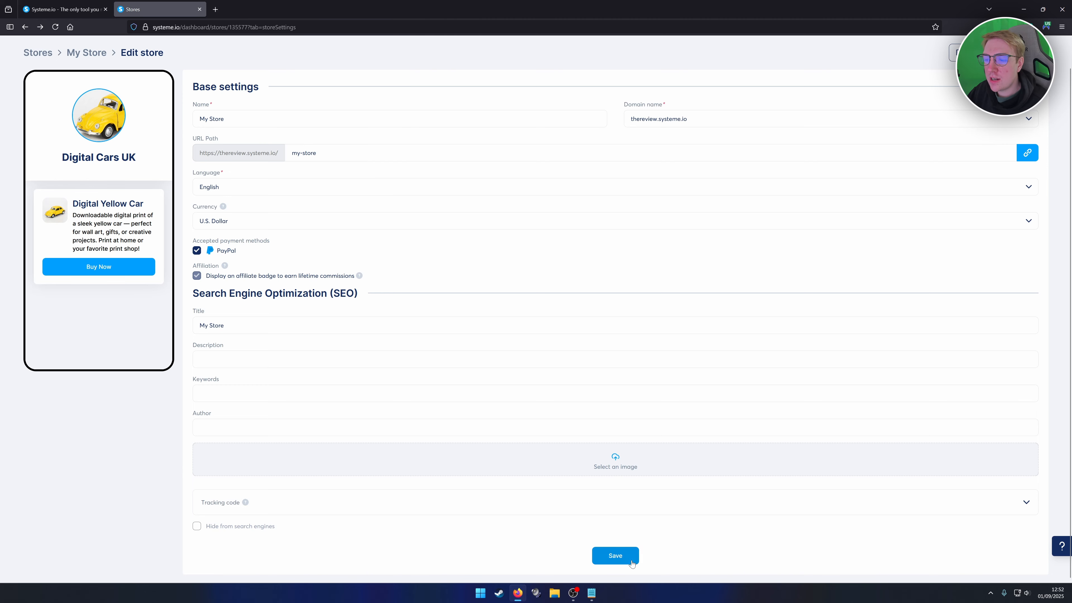
pyautogui.click(619, 557)
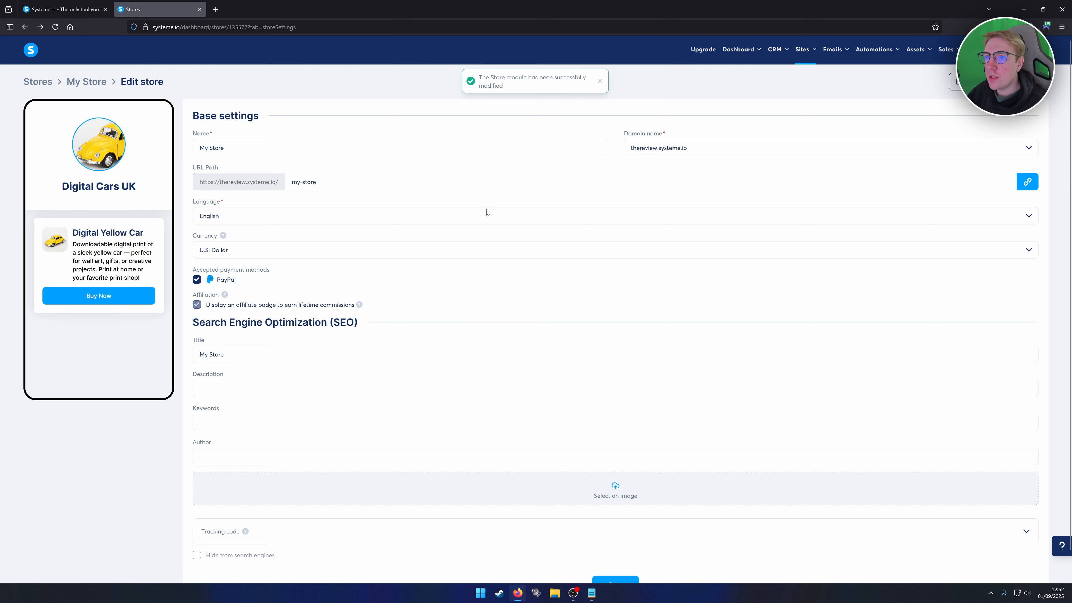
# Return to the My Store overview and open the Add new product choices.
pyautogui.click(87, 81)
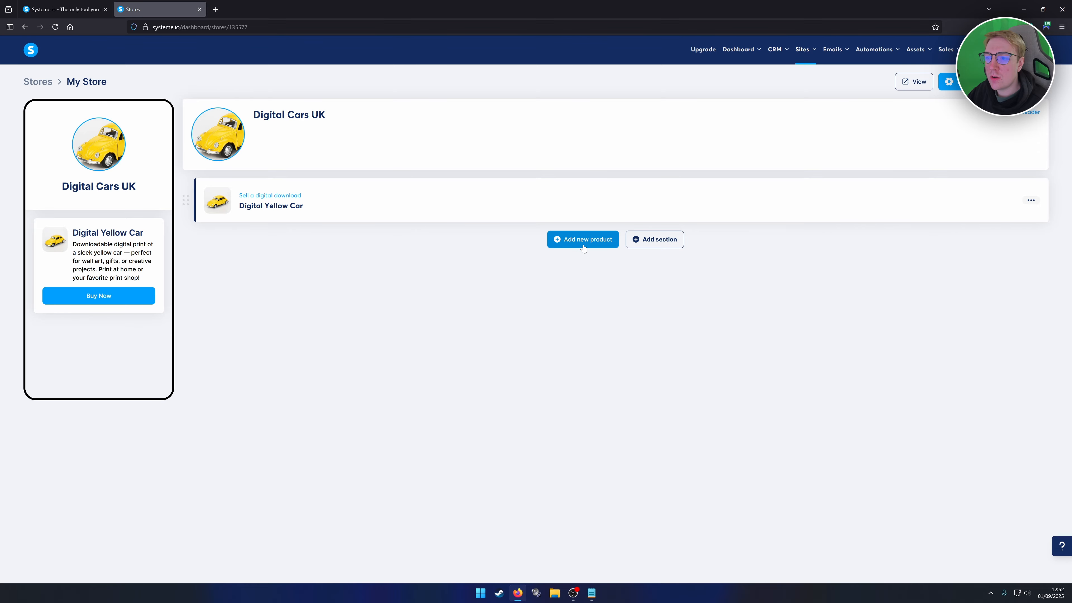
pyautogui.click(592, 244)
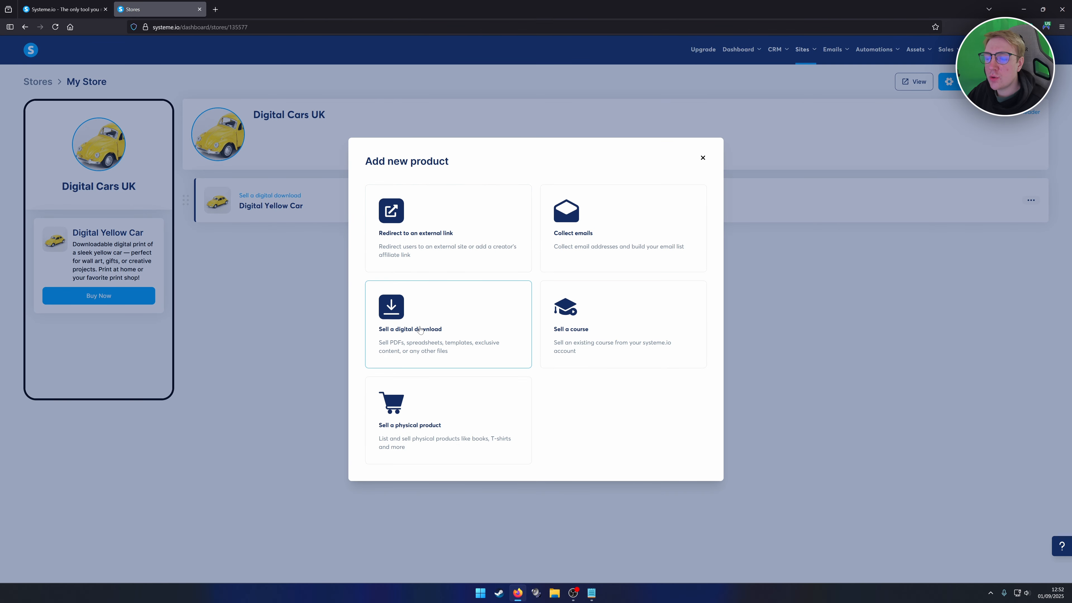